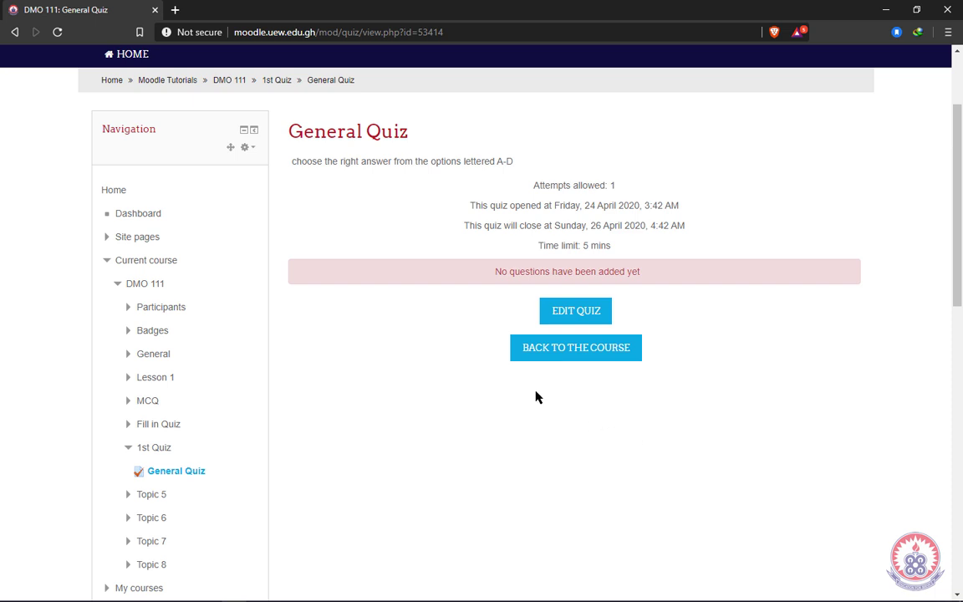
# Open the General Quiz for editing and start adding a new question to it.
pyautogui.click(576, 314)
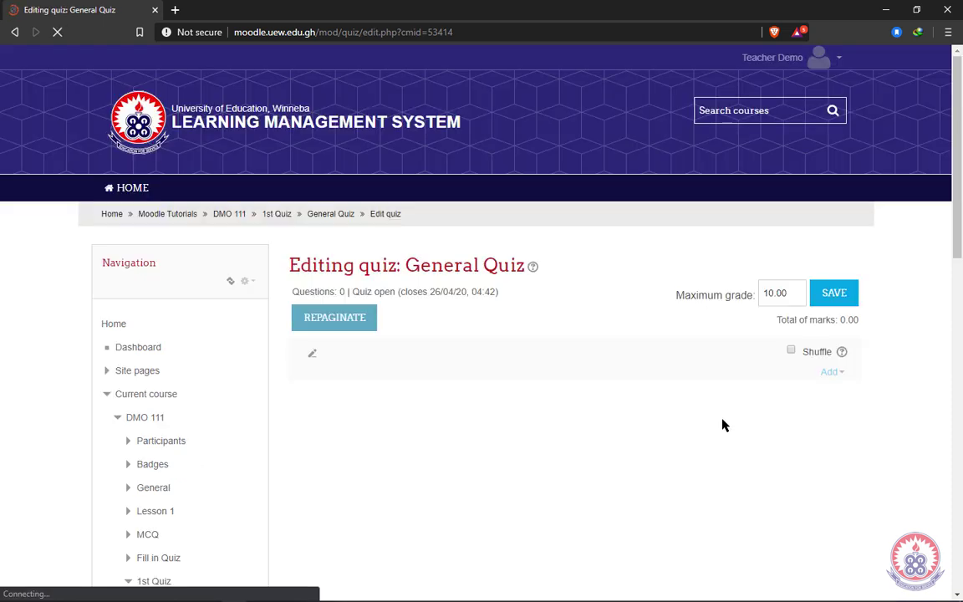
pyautogui.scroll(-2, 722, 424)
pyautogui.scroll(2, 684, 415)
pyautogui.click(839, 376)
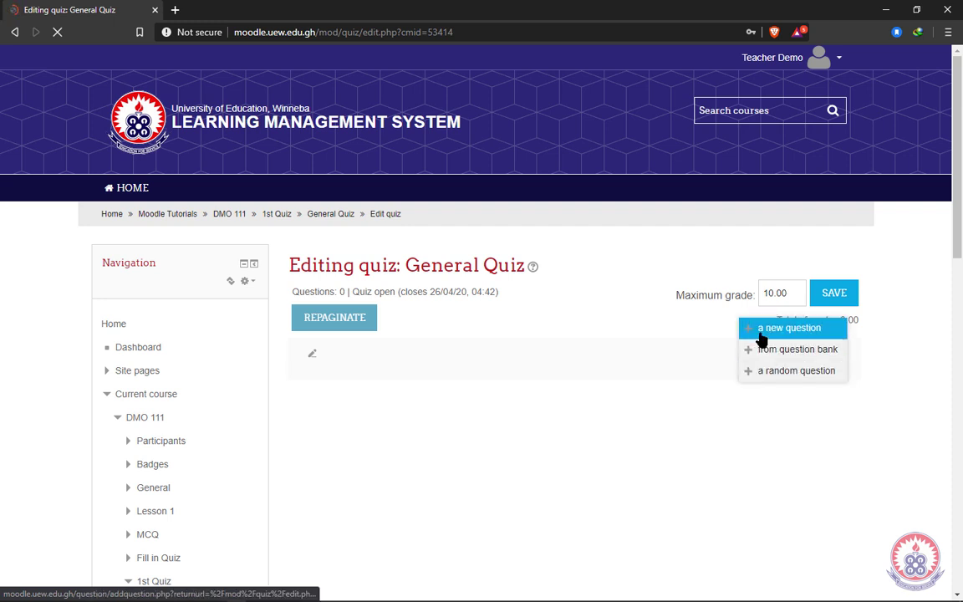
pyautogui.click(820, 333)
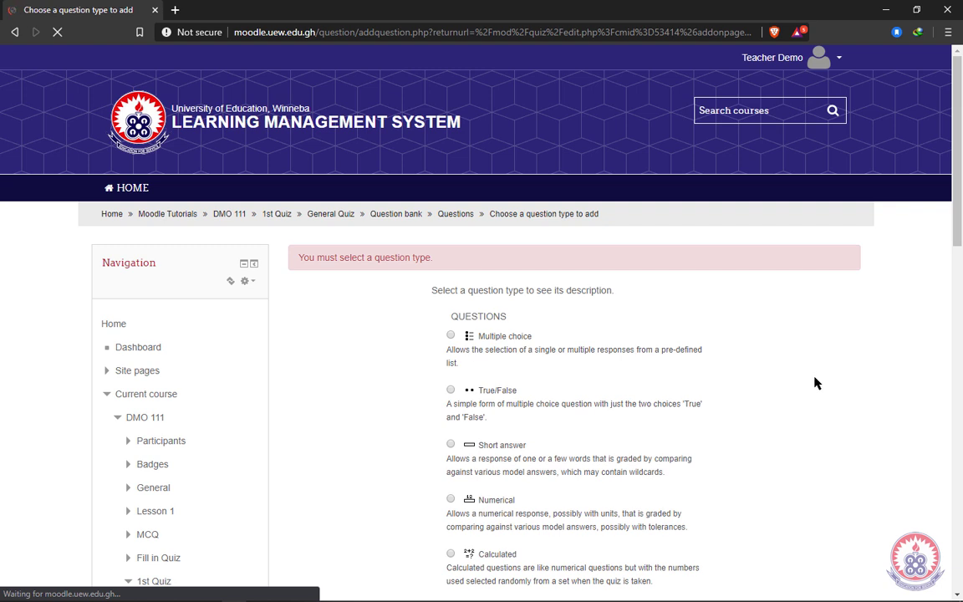
# Look through the available question types and their descriptions, from Multiple choice down to Description.
pyautogui.scroll(-1, 815, 383)
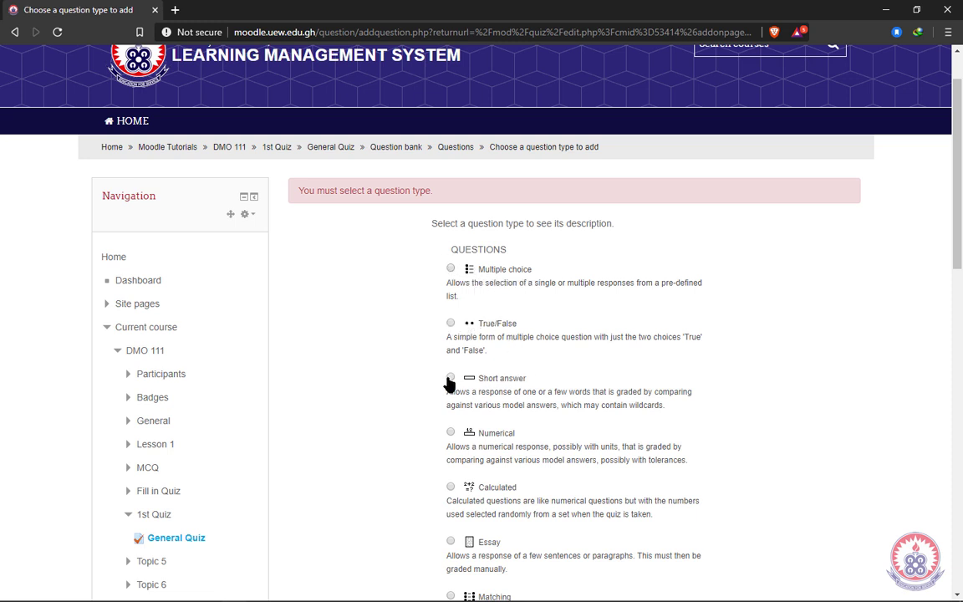
pyautogui.scroll(-2, 484, 384)
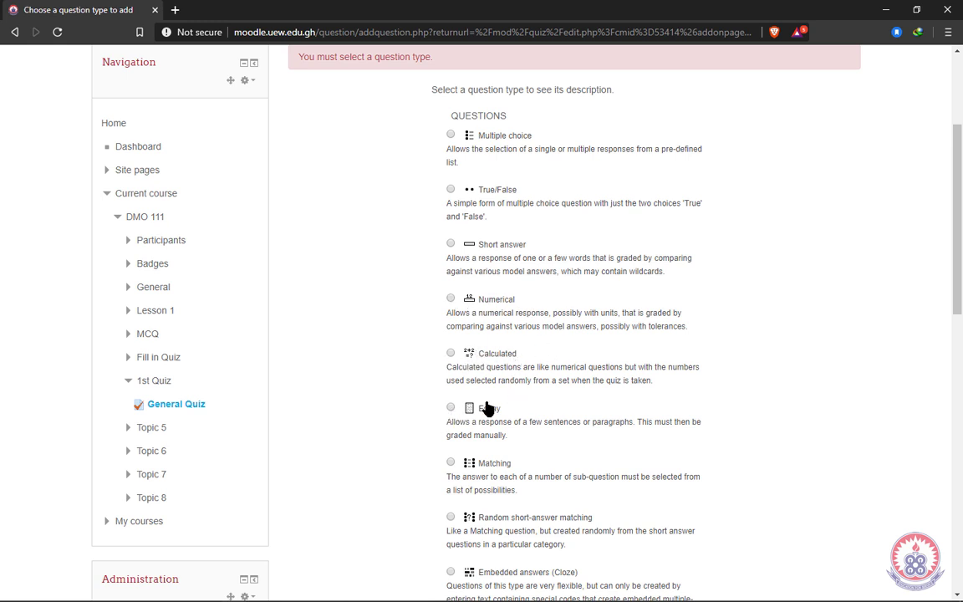
pyautogui.scroll(-1, 493, 427)
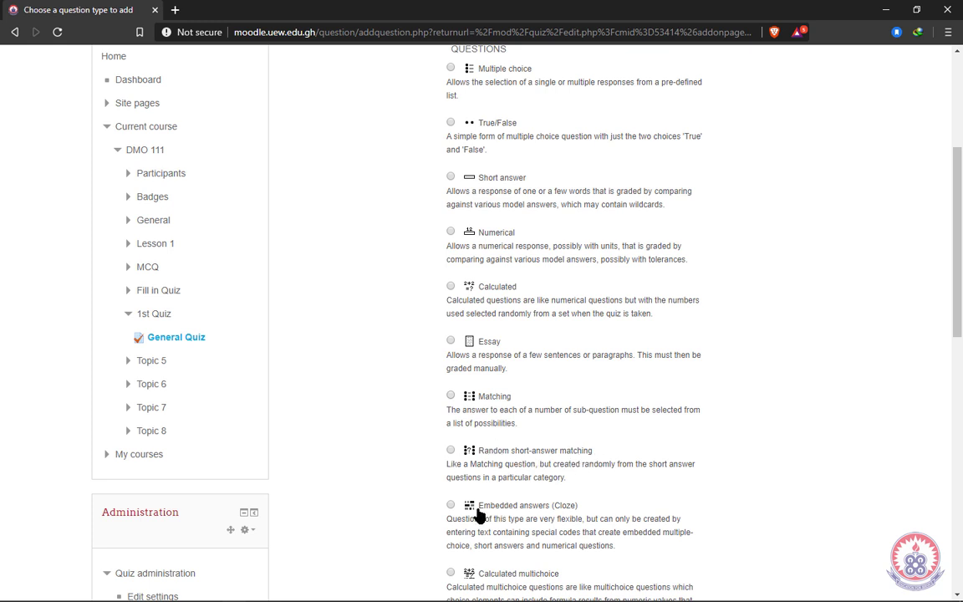
pyautogui.scroll(-1, 548, 520)
pyautogui.scroll(-2, 552, 520)
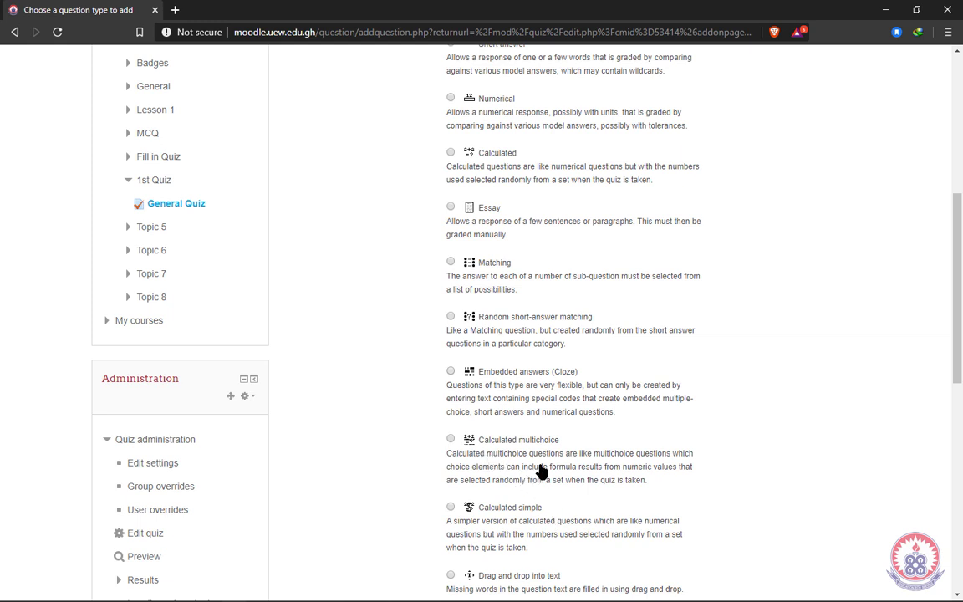
pyautogui.scroll(-2, 555, 467)
pyautogui.scroll(-3, 499, 404)
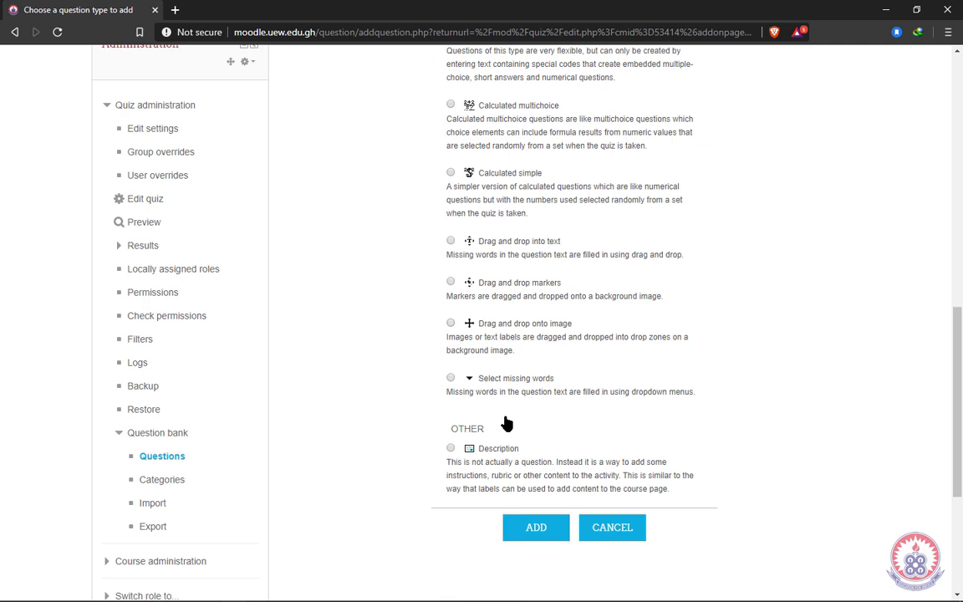
pyautogui.scroll(11, 506, 422)
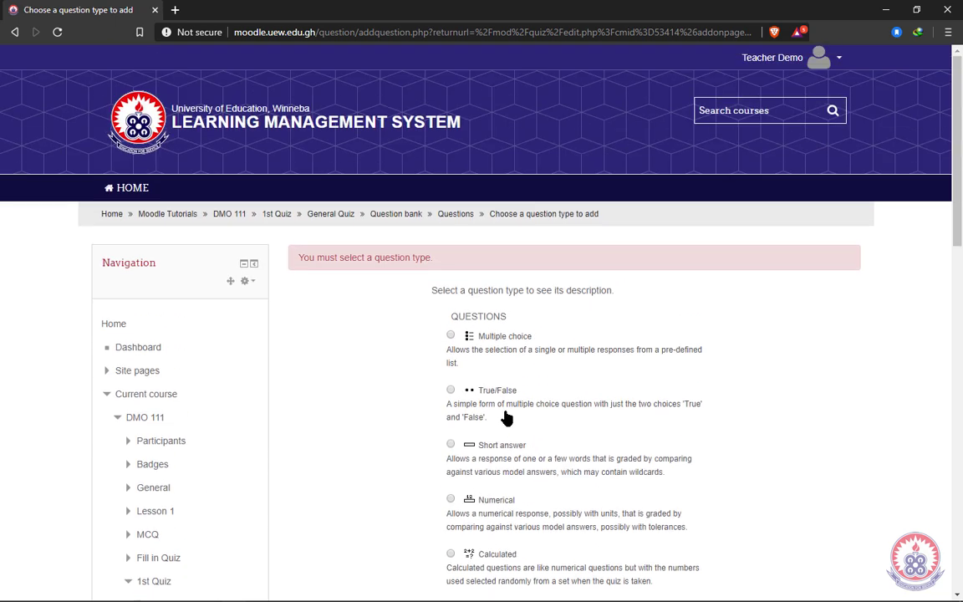
# Choose the Multiple choice question type and add it to the quiz.
pyautogui.click(451, 336)
pyautogui.scroll(-6, 485, 519)
pyautogui.scroll(-2, 488, 520)
pyautogui.scroll(8, 488, 516)
pyautogui.scroll(-10, 477, 361)
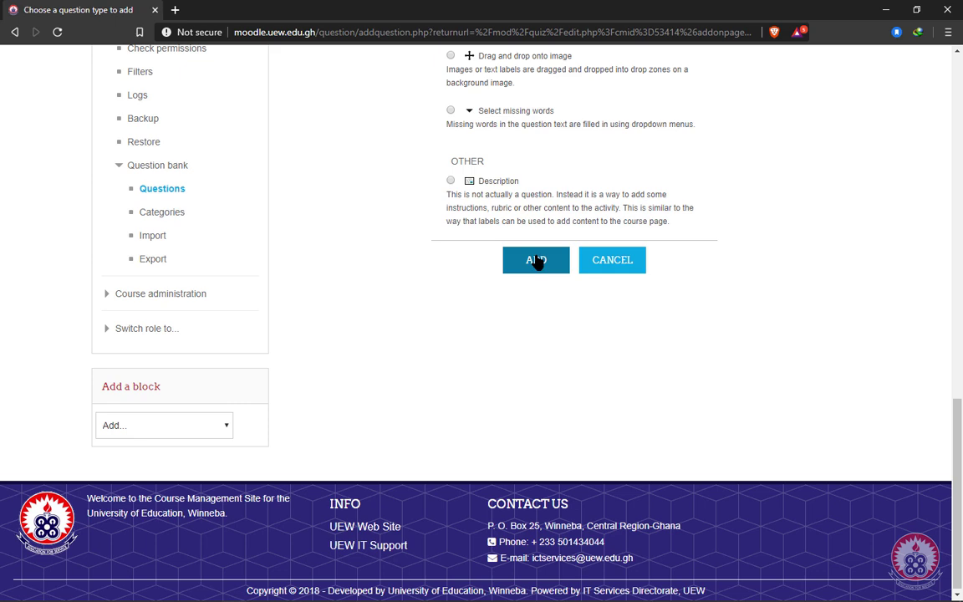
pyautogui.click(535, 262)
# Name the new multiple choice question 1.
pyautogui.scroll(-1, 529, 268)
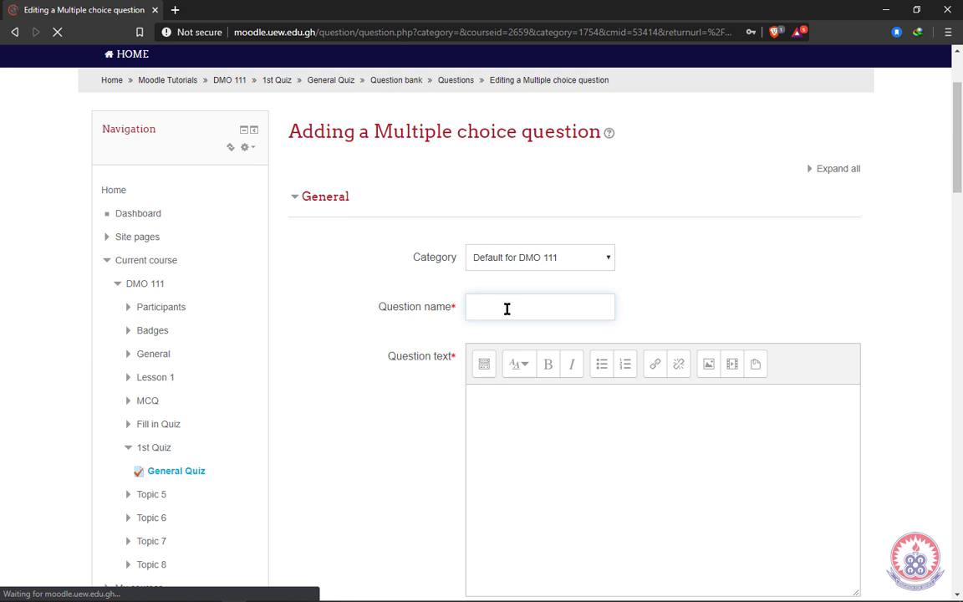
pyautogui.write('1')
pyautogui.scroll(-2, 506, 360)
# Examine the question text, default mark and general feedback fields of the question.
pyautogui.click(488, 202)
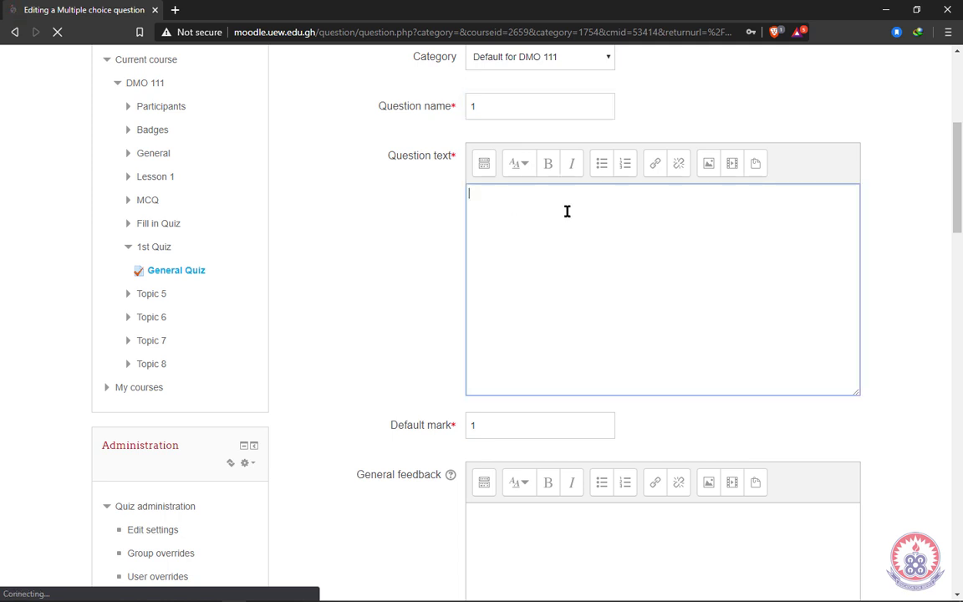
pyautogui.scroll(-3, 567, 212)
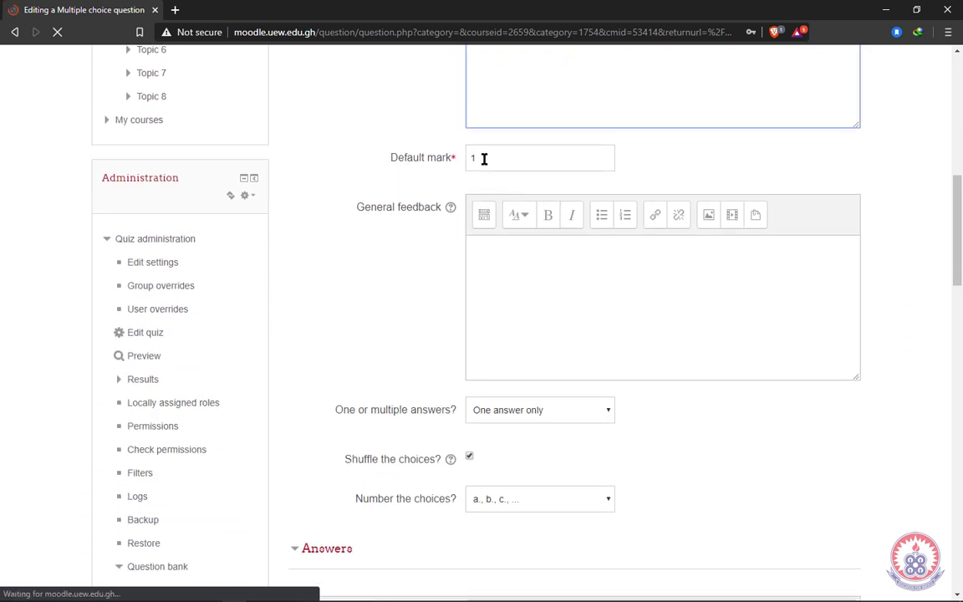
pyautogui.click(483, 159)
pyautogui.moveTo(466, 157); pyautogui.dragTo(608, 165)
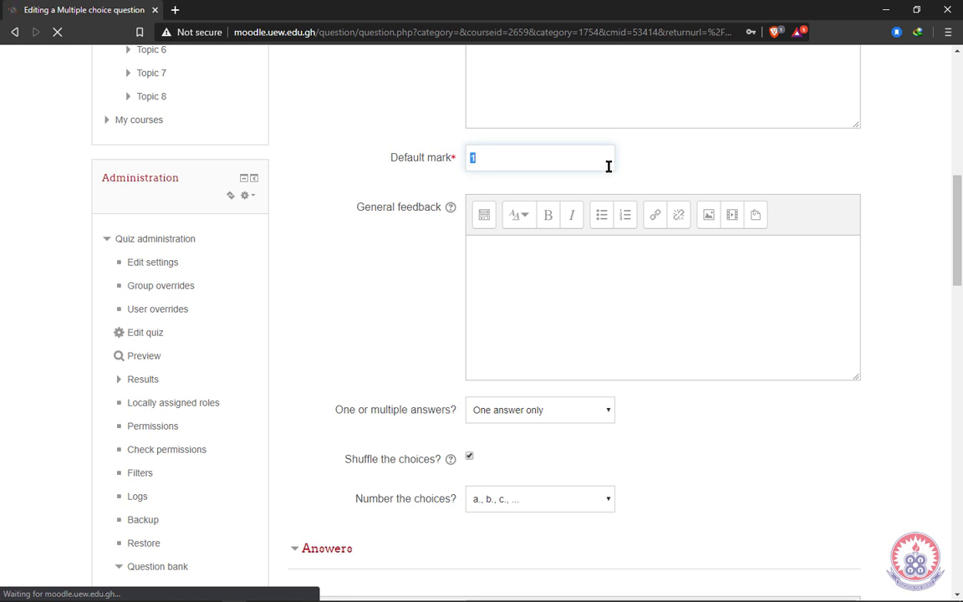
pyautogui.click(498, 262)
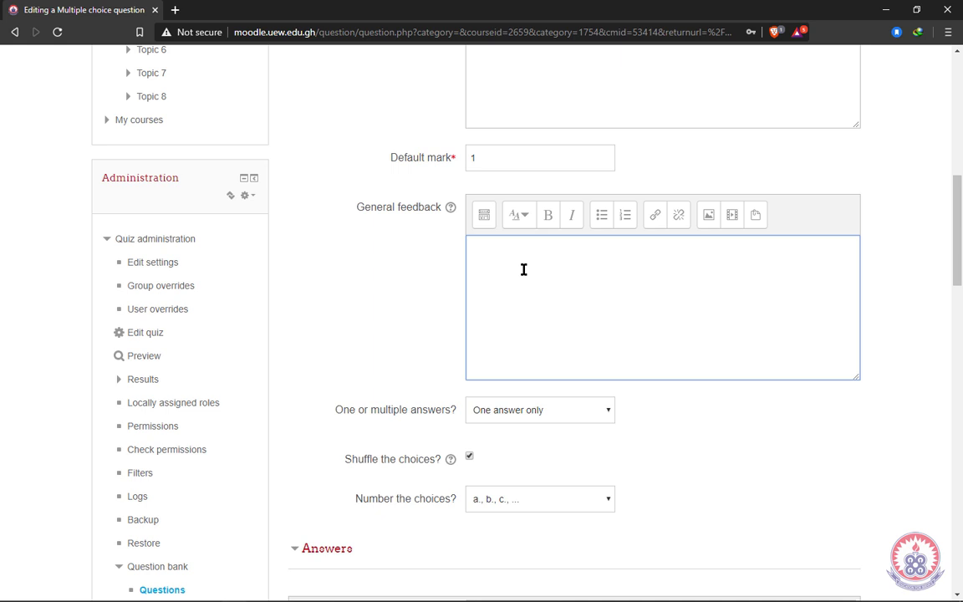
pyautogui.scroll(-3, 523, 269)
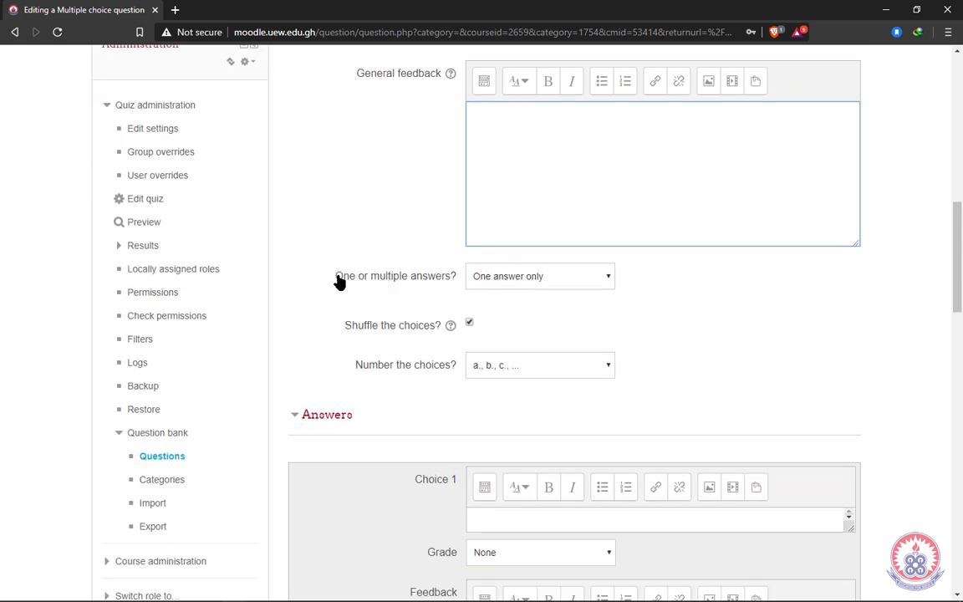
# Set the question to One answer only and check the available numbering styles for the choices.
pyautogui.click(609, 278)
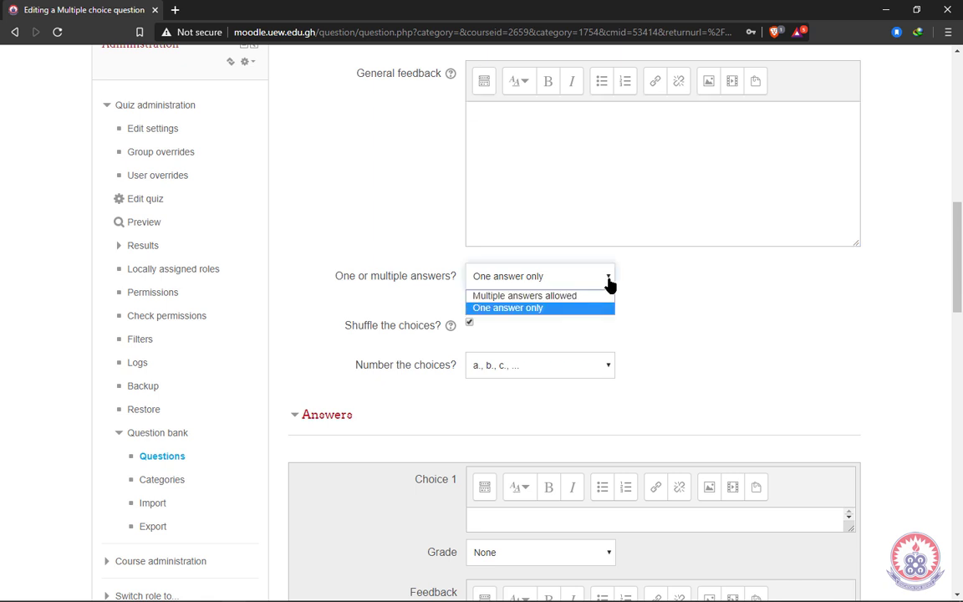
pyautogui.click(497, 309)
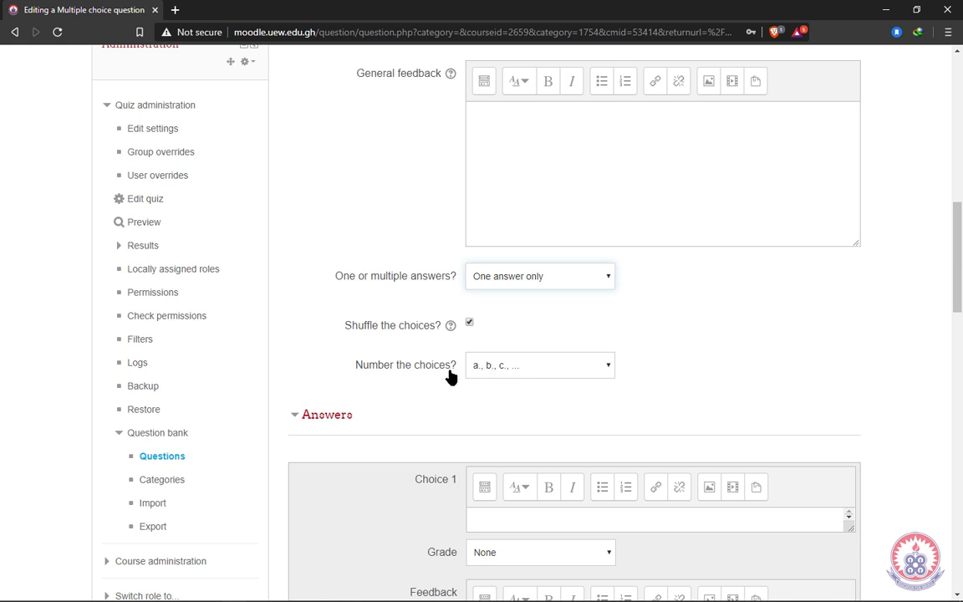
pyautogui.click(608, 372)
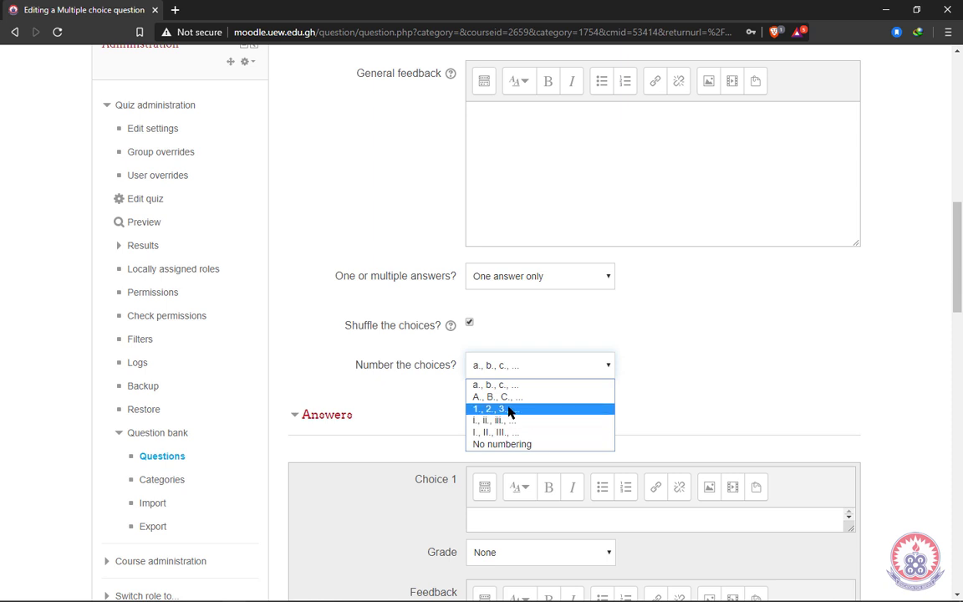
pyautogui.click(651, 370)
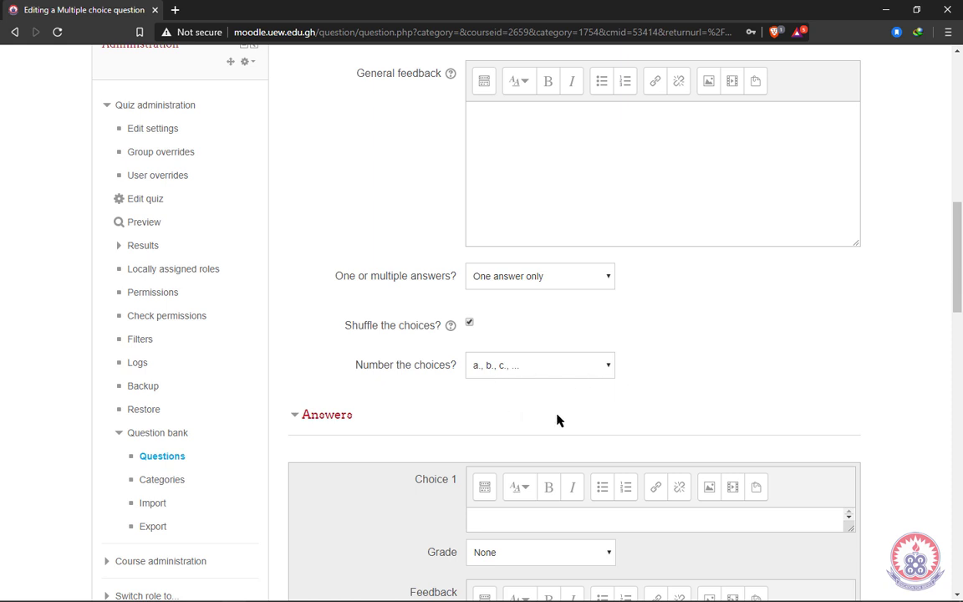
# Examine the answer section, going through the text fields of Choices 1 to 4.
pyautogui.scroll(-3, 557, 419)
pyautogui.scroll(-3, 558, 421)
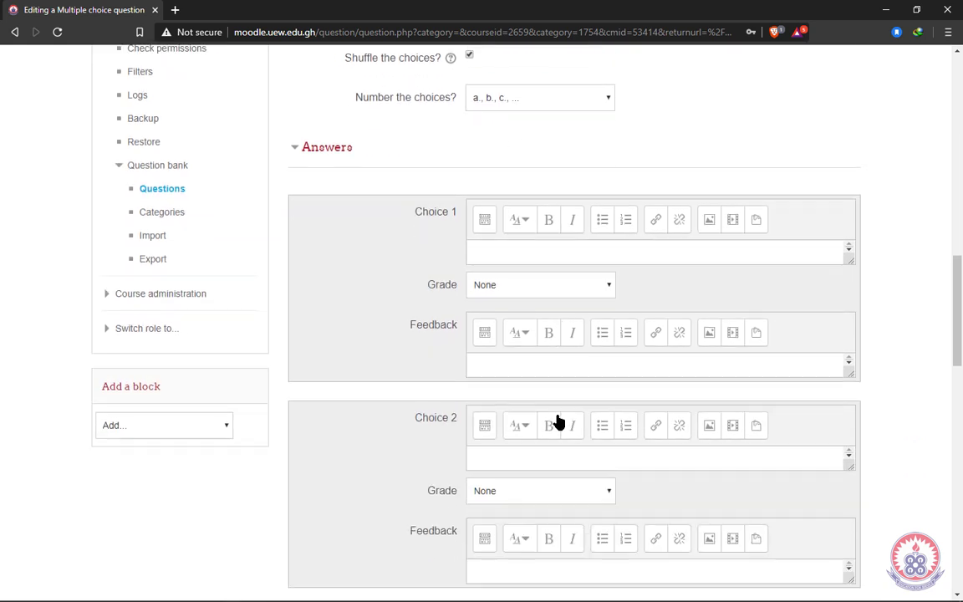
pyautogui.click(482, 250)
pyautogui.click(497, 454)
pyautogui.scroll(-5, 497, 449)
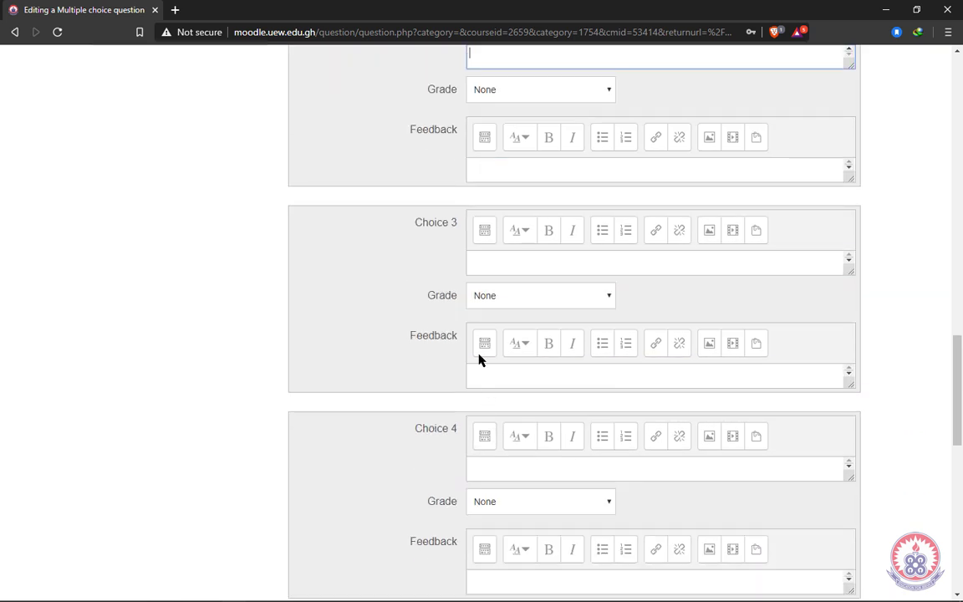
pyautogui.click(503, 266)
pyautogui.click(498, 468)
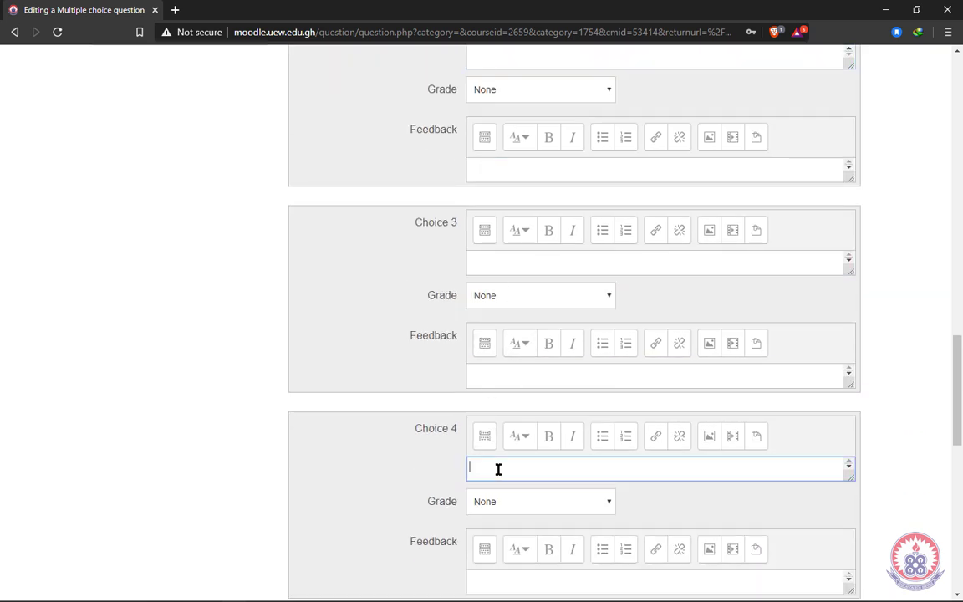
pyautogui.scroll(-3, 498, 468)
pyautogui.scroll(6, 493, 338)
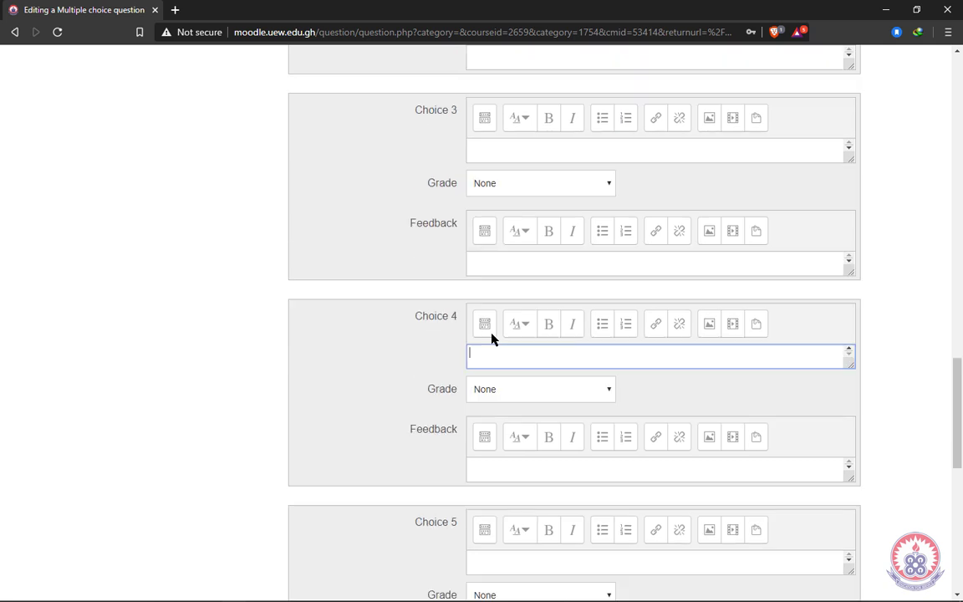
pyautogui.scroll(3, 491, 338)
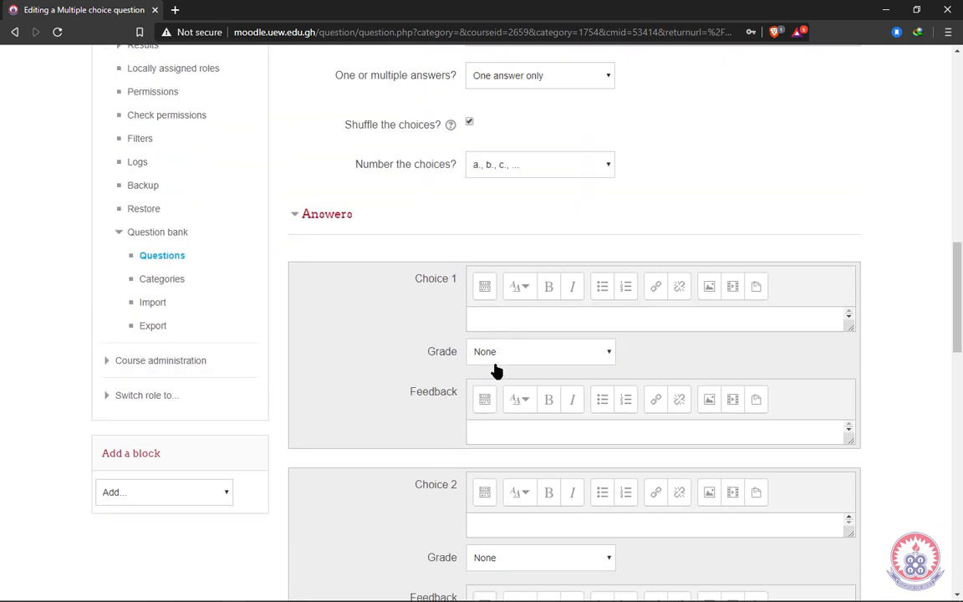
# Check the percentage options available as the grade for Choice 1 and its feedback field.
pyautogui.click(509, 352)
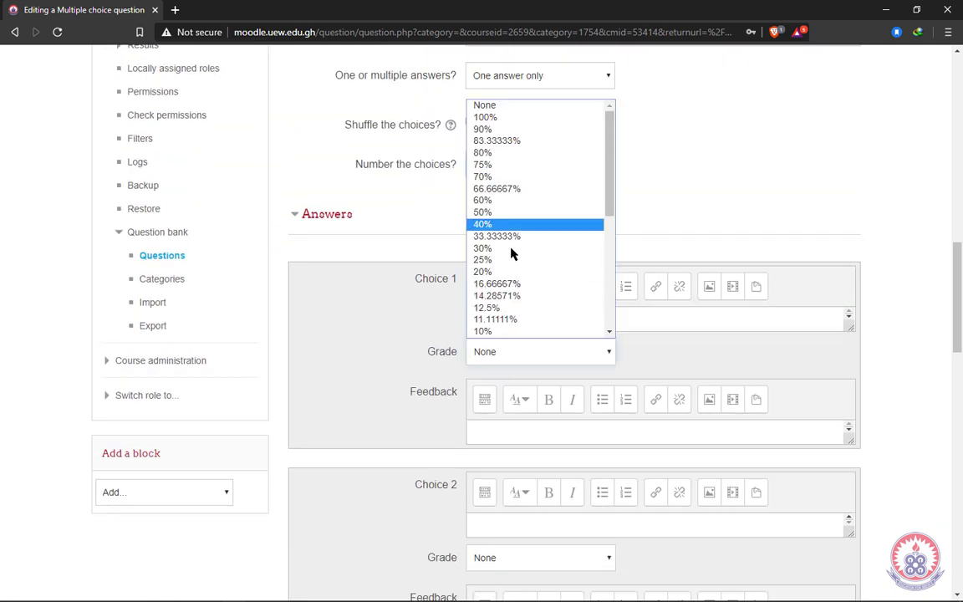
pyautogui.scroll(-1, 520, 322)
pyautogui.click(398, 350)
pyautogui.click(522, 427)
# Review the whole question form, from the remaining choices and the extra-choices, combined feedback, multiple tries and tags options back to the question text.
pyautogui.scroll(-12, 416, 458)
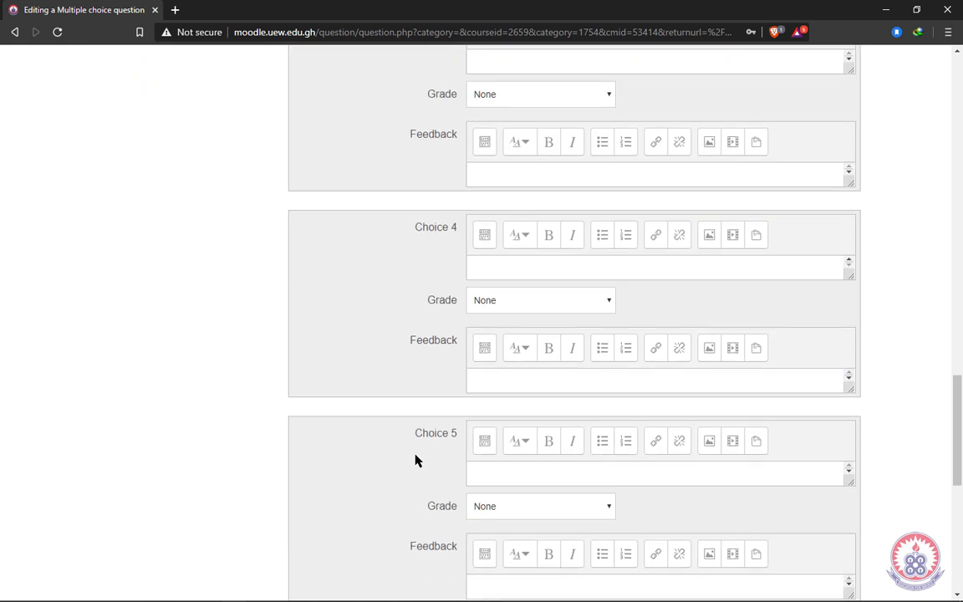
pyautogui.scroll(12, 415, 458)
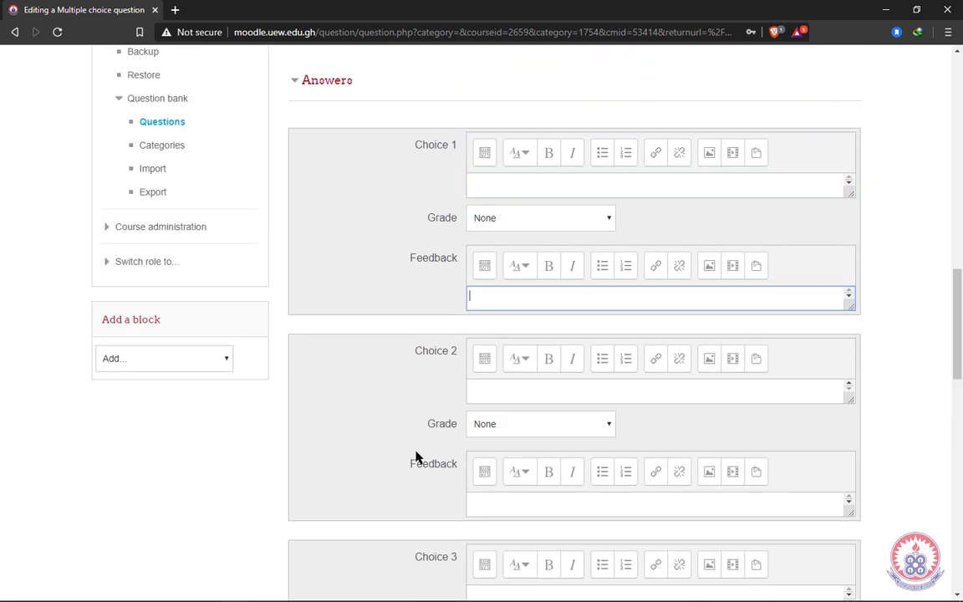
pyautogui.scroll(10, 415, 459)
pyautogui.scroll(-20, 418, 458)
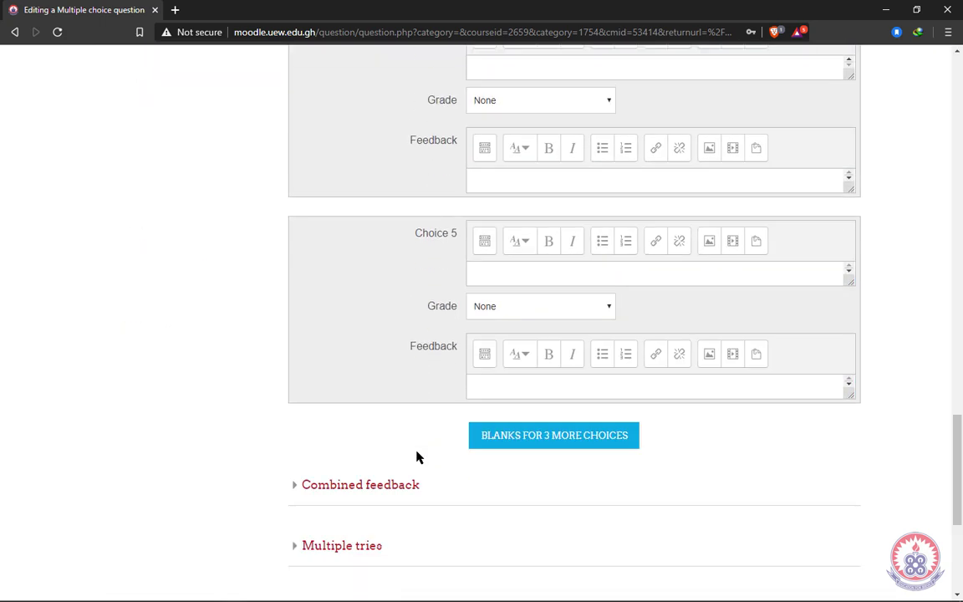
pyautogui.scroll(10, 418, 457)
pyautogui.scroll(-8, 418, 458)
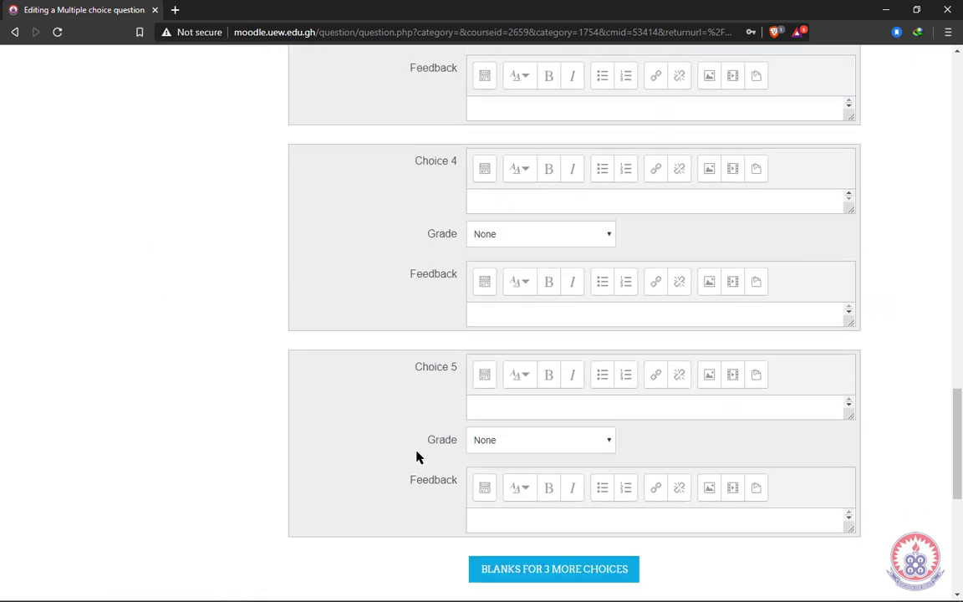
pyautogui.scroll(-4, 418, 457)
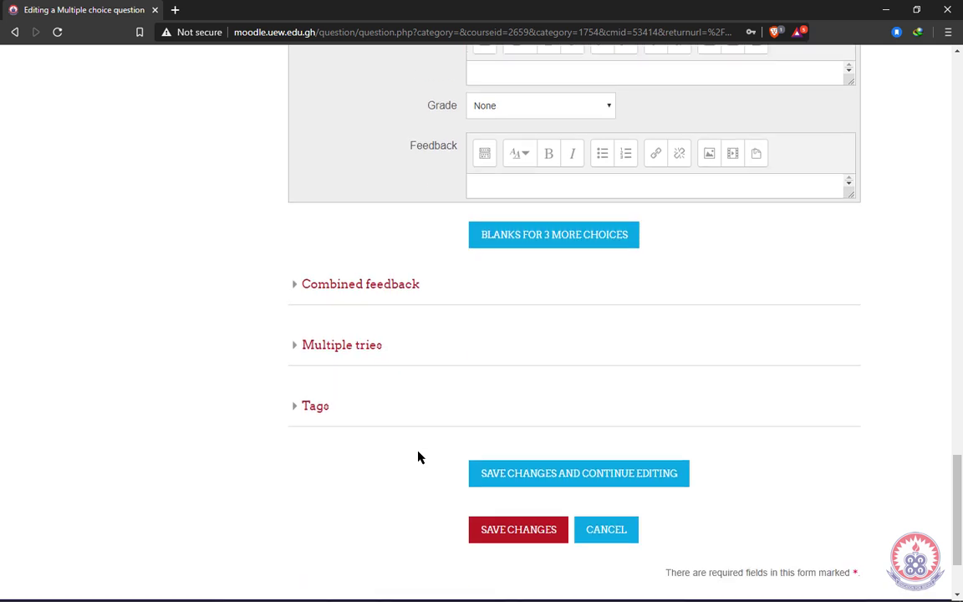
pyautogui.scroll(9, 418, 456)
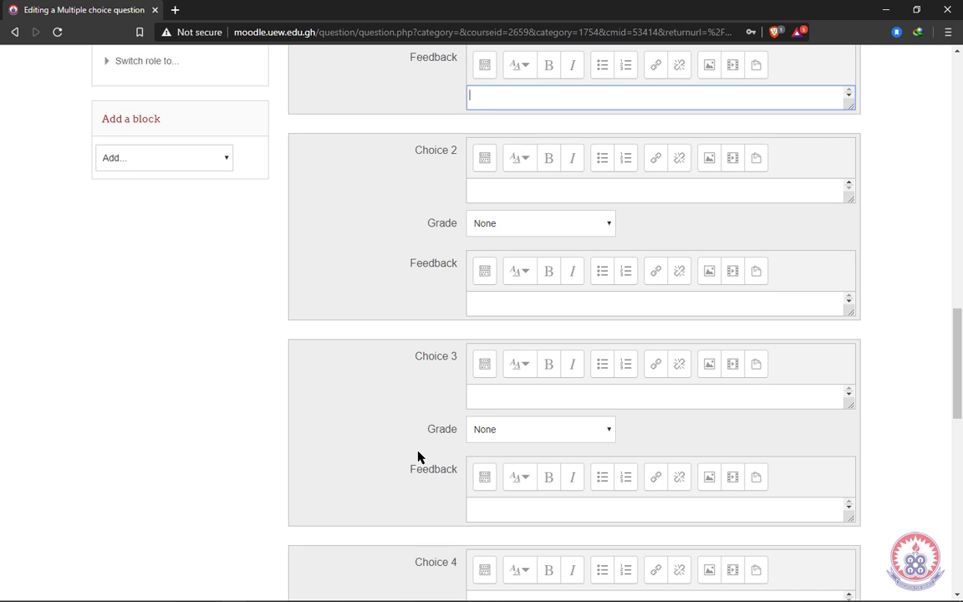
pyautogui.scroll(-8, 418, 455)
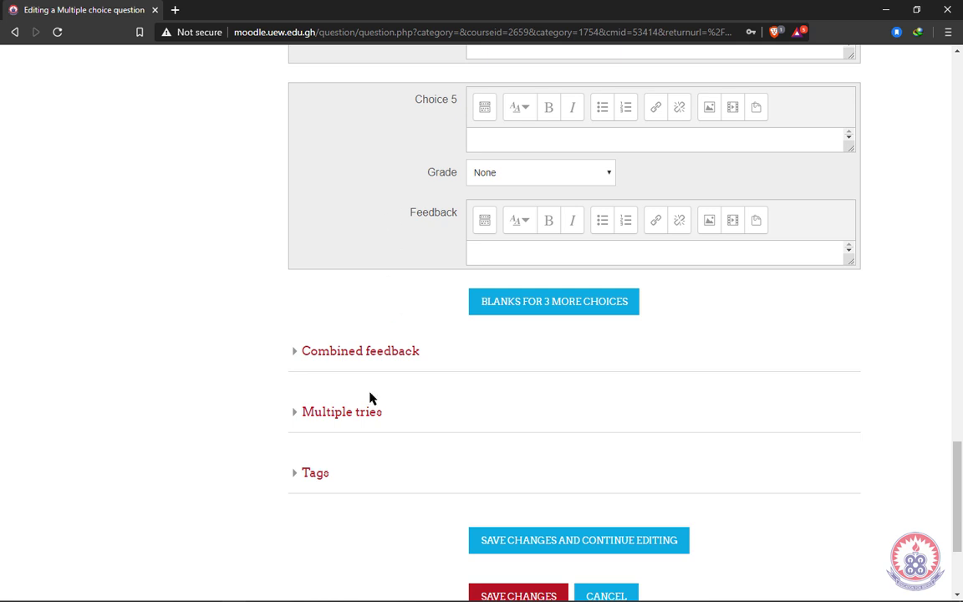
pyautogui.scroll(15, 425, 393)
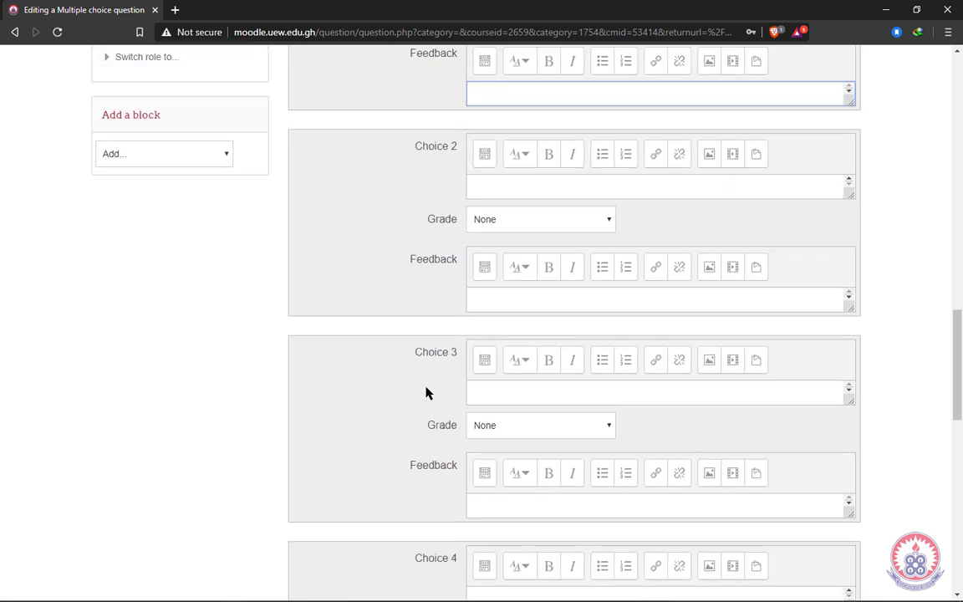
pyautogui.scroll(6, 425, 393)
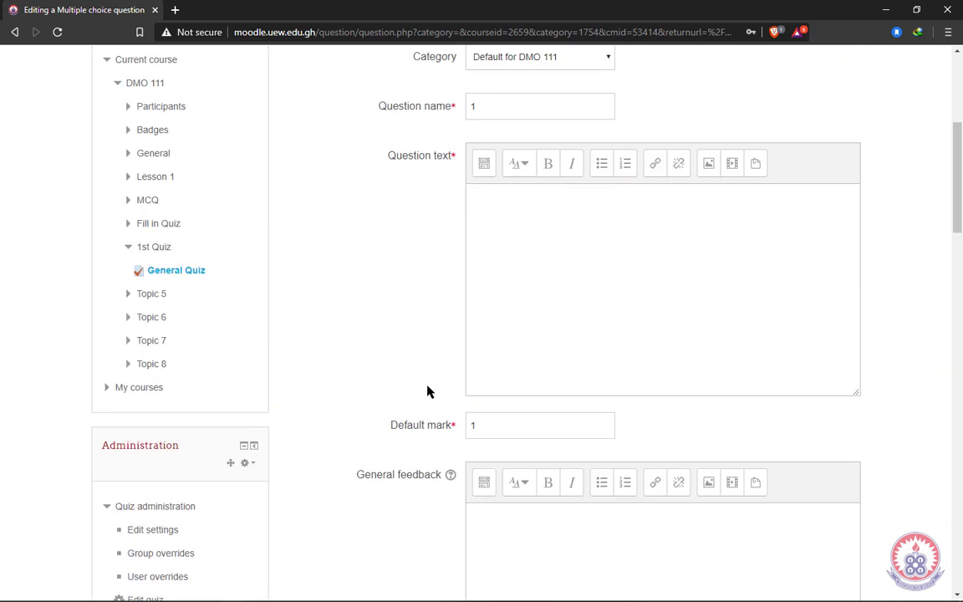
pyautogui.scroll(5, 429, 383)
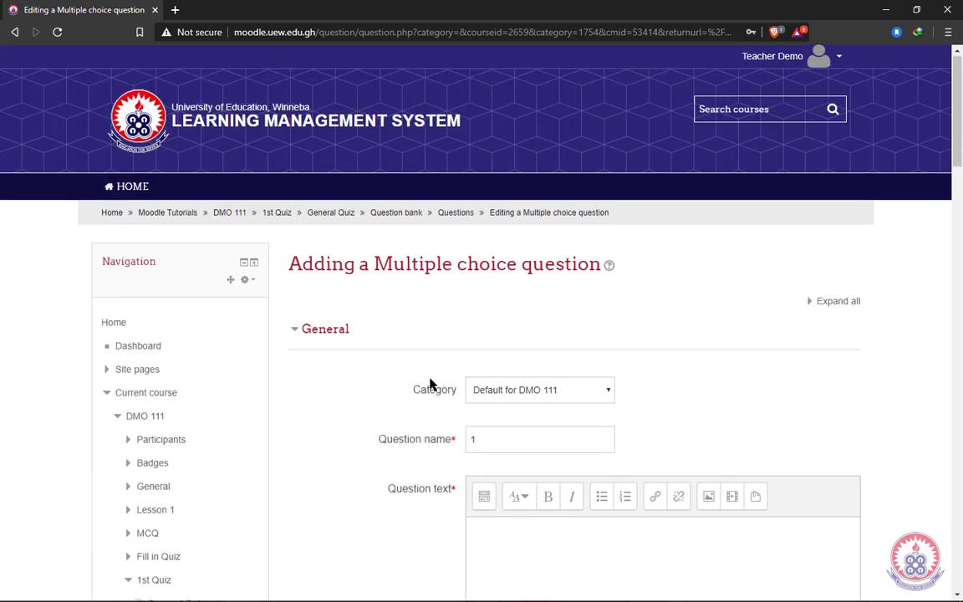
pyautogui.scroll(-1, 430, 384)
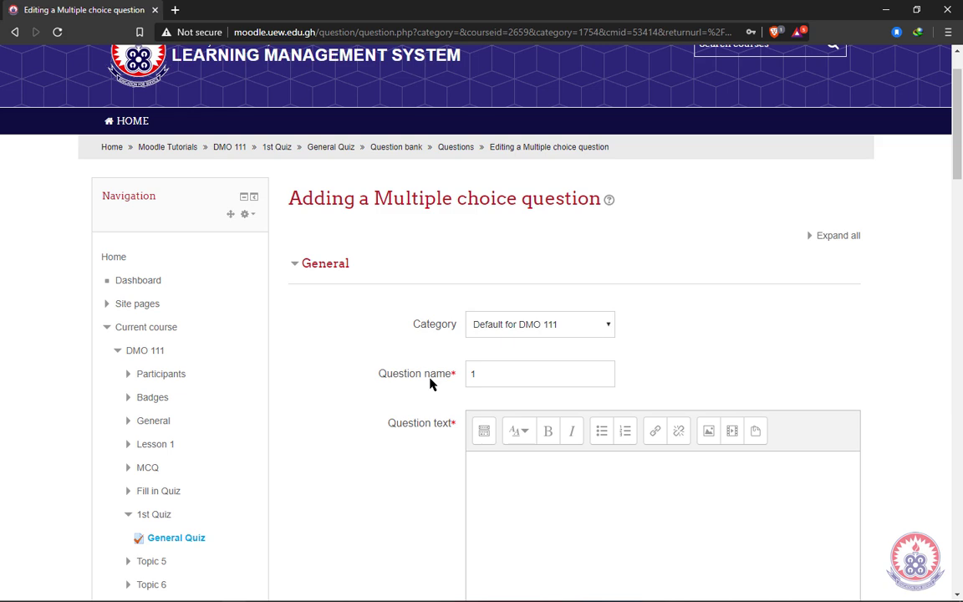
pyautogui.scroll(-4, 429, 384)
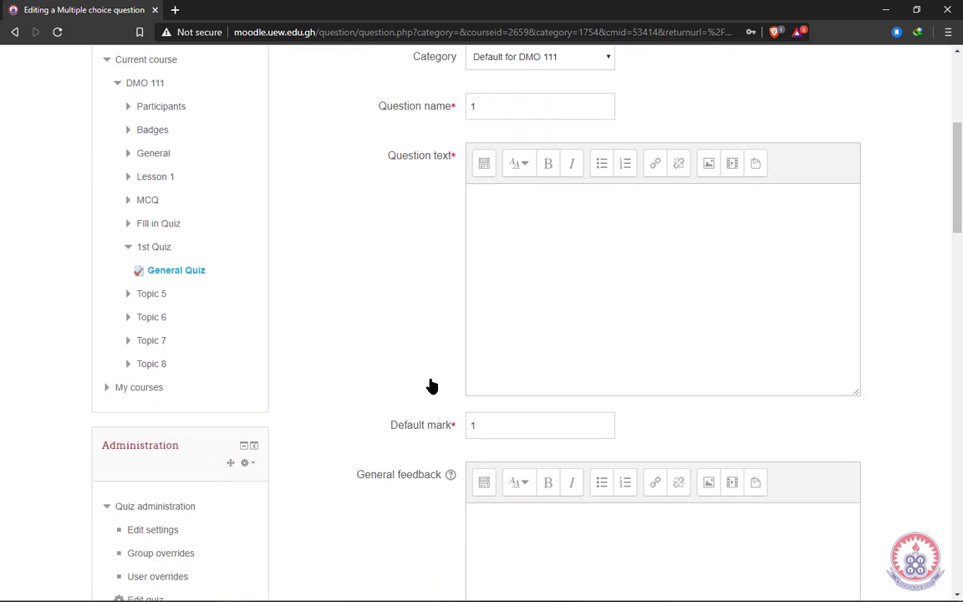
pyautogui.scroll(-3, 430, 384)
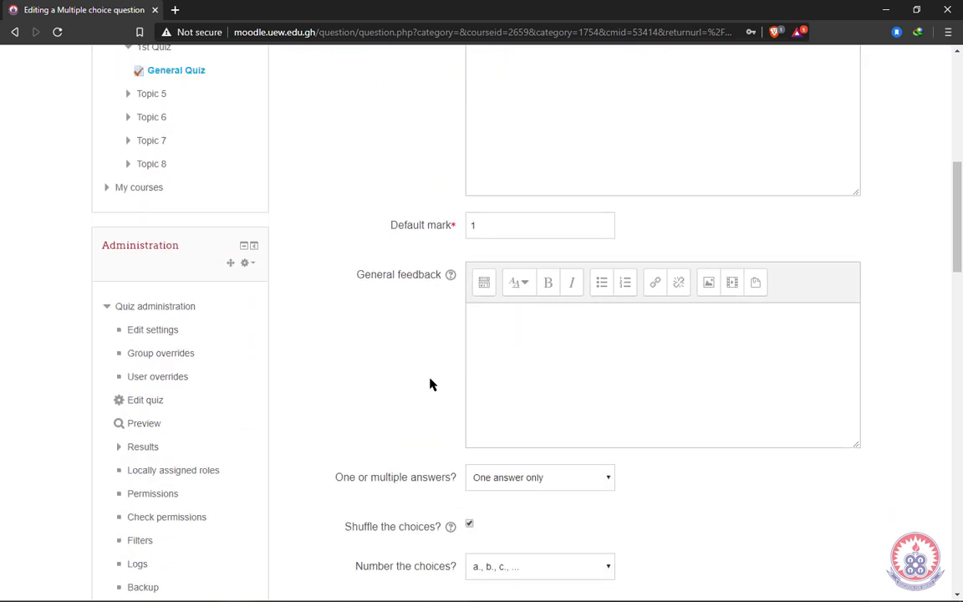
pyautogui.scroll(7, 430, 384)
pyautogui.scroll(2, 429, 383)
pyautogui.scroll(-5, 430, 383)
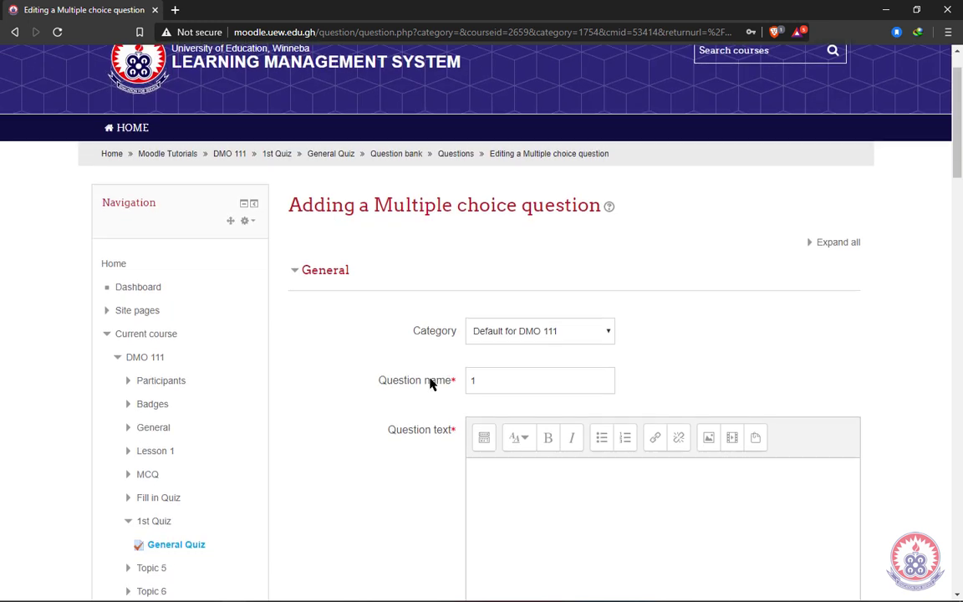
pyautogui.scroll(4, 430, 384)
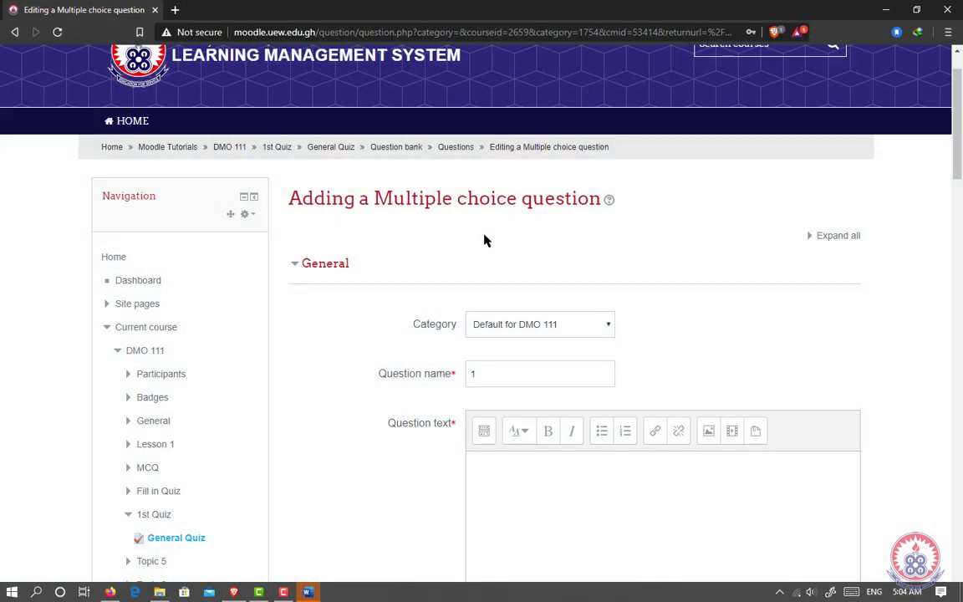
# Leave the multiple choice question form without saving and go back to the General Quiz page.
pyautogui.click(342, 150)
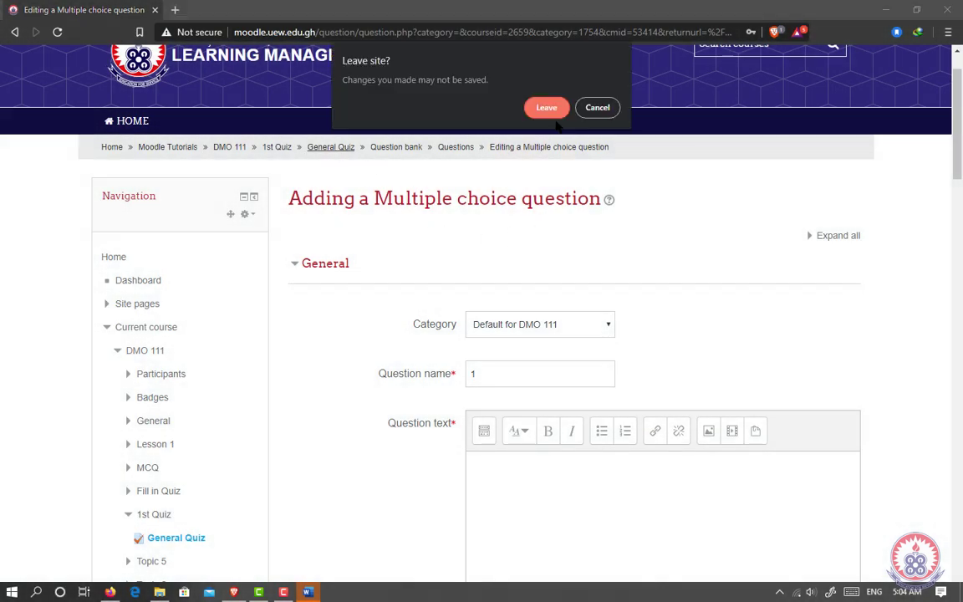
pyautogui.click(547, 108)
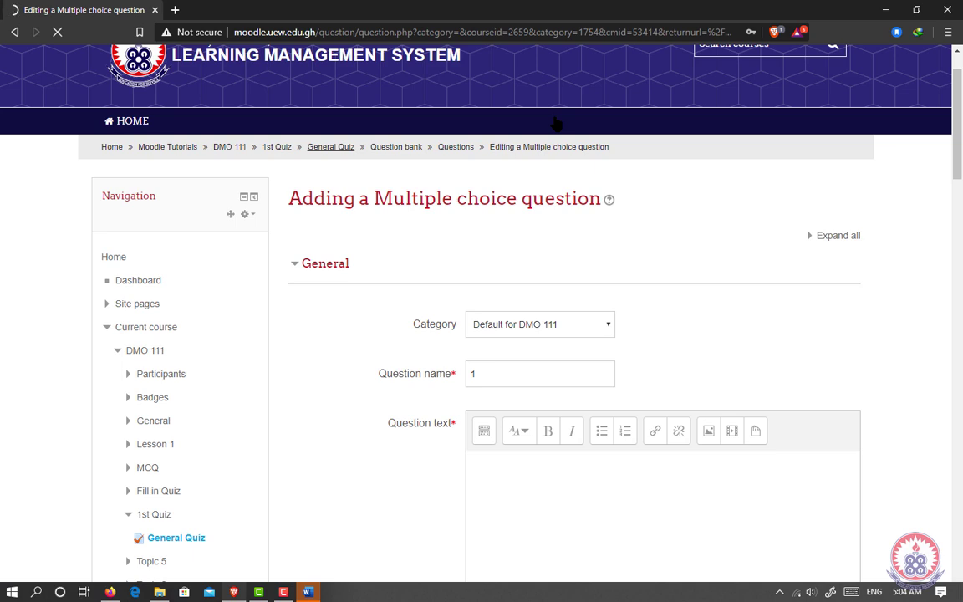
pyautogui.scroll(-3, 439, 341)
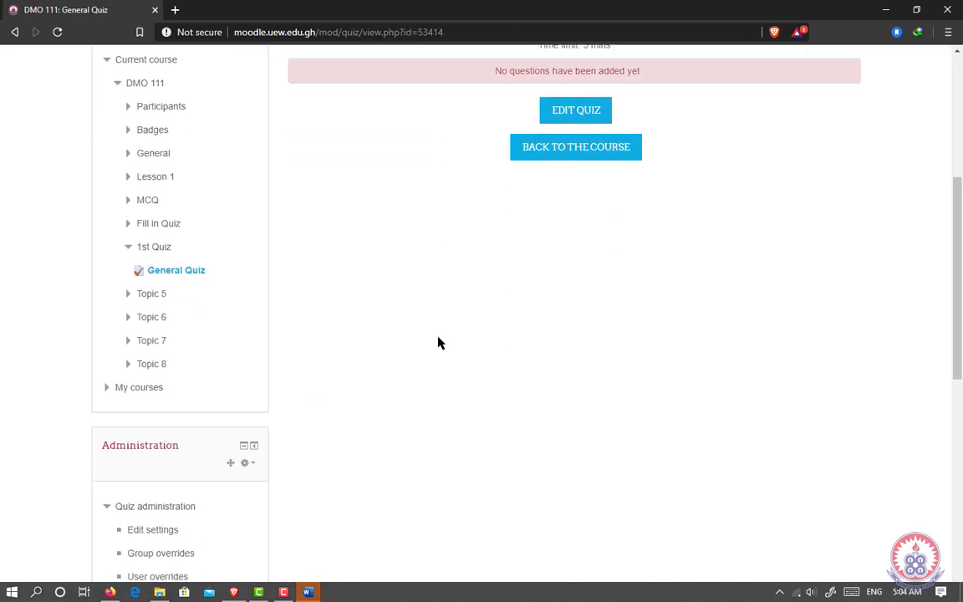
pyautogui.scroll(-6, 439, 341)
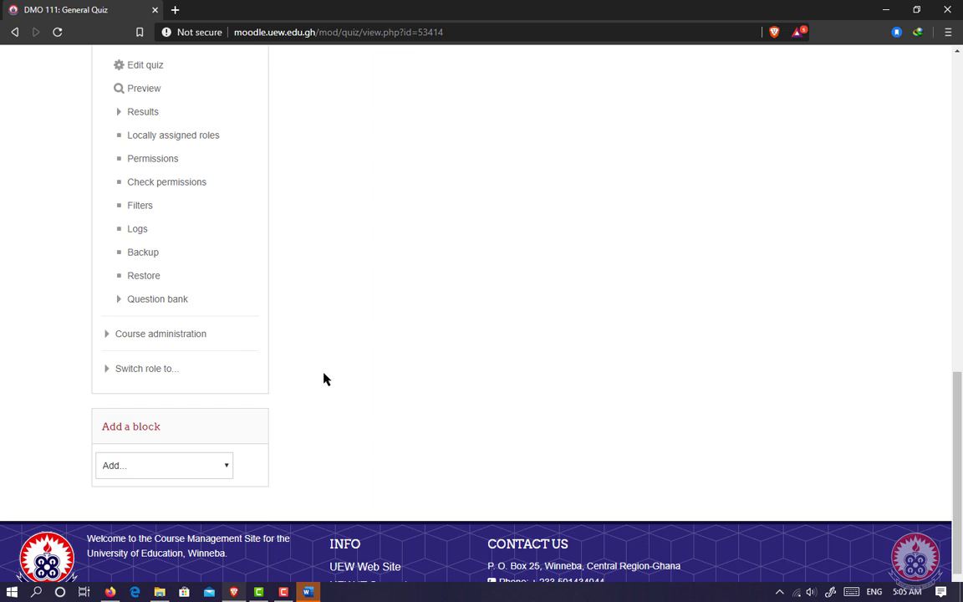
# Switch to Moodle Tutorial Questions.docx in Word, dismiss the Office activation wizard and maximize the document window.
pyautogui.click(306, 592)
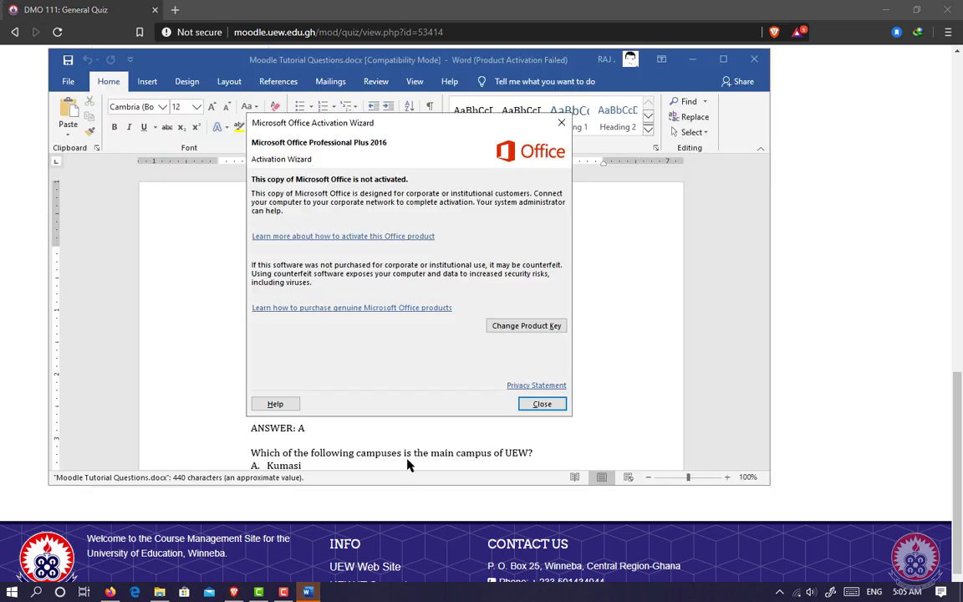
pyautogui.click(535, 403)
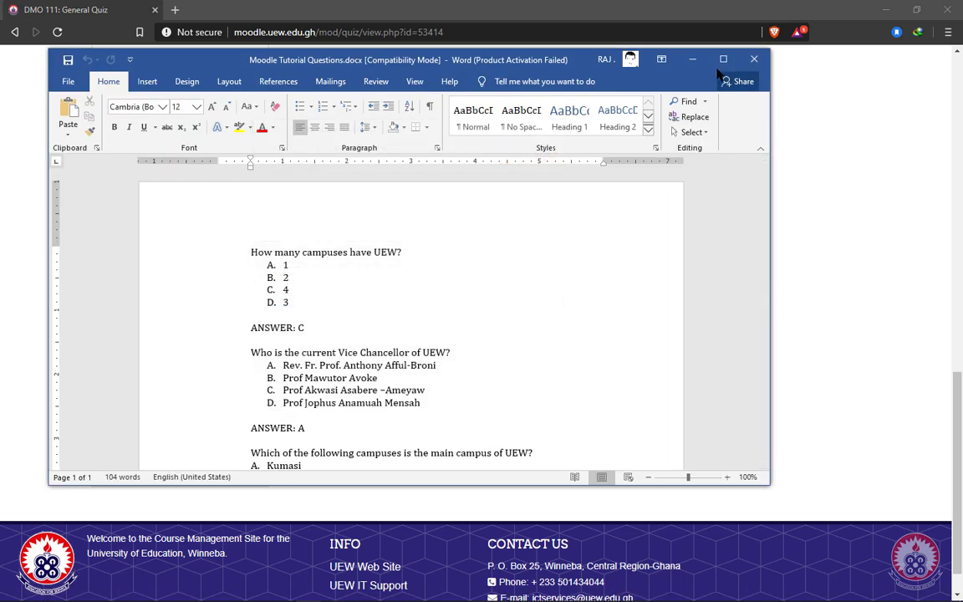
pyautogui.click(723, 60)
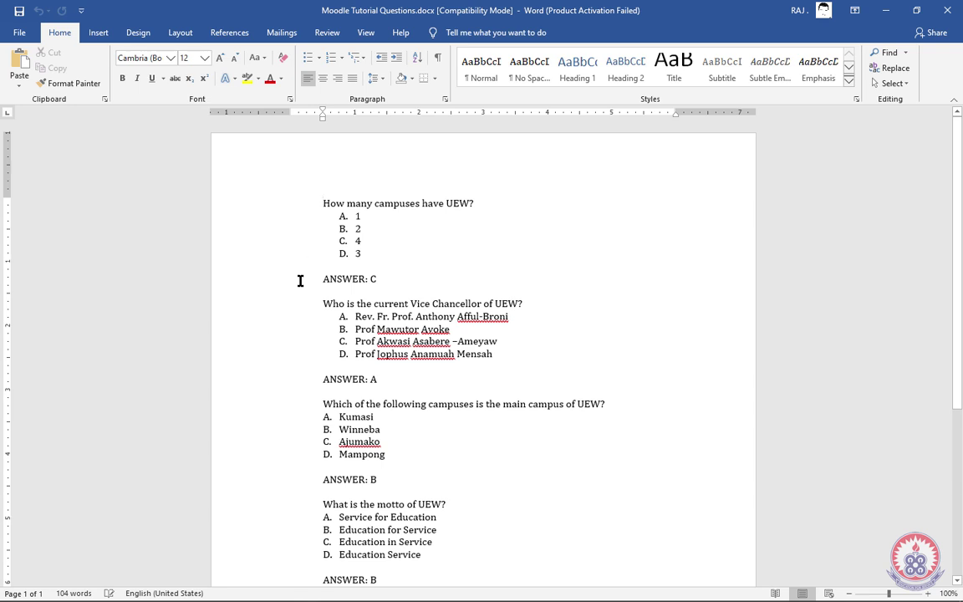
# Examine how the first question is laid out, from its question text and lettered choices to its ANSWER line.
pyautogui.moveTo(316, 203); pyautogui.dragTo(484, 208)
pyautogui.click(345, 224)
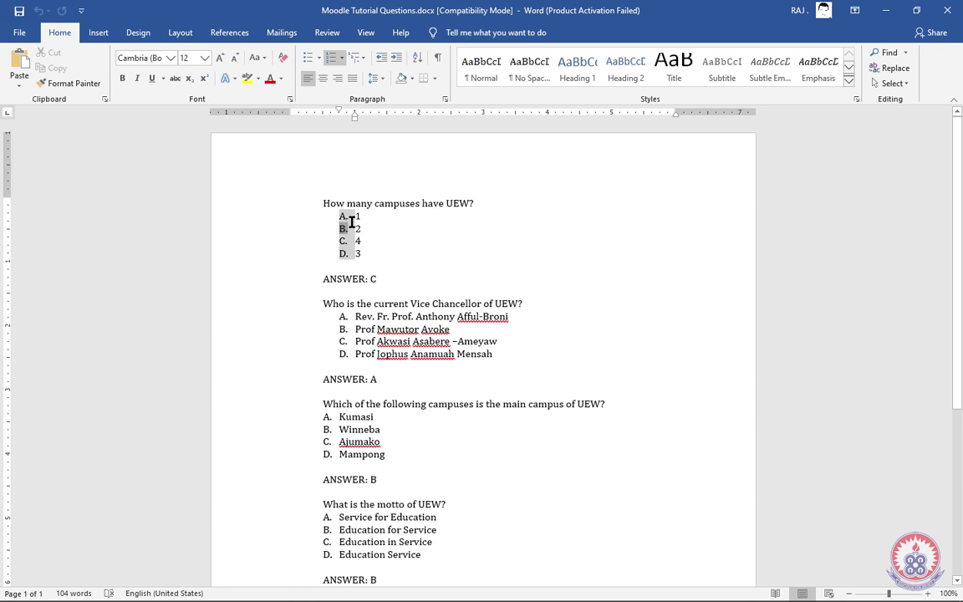
pyautogui.click(348, 223)
pyautogui.moveTo(321, 278); pyautogui.dragTo(386, 279)
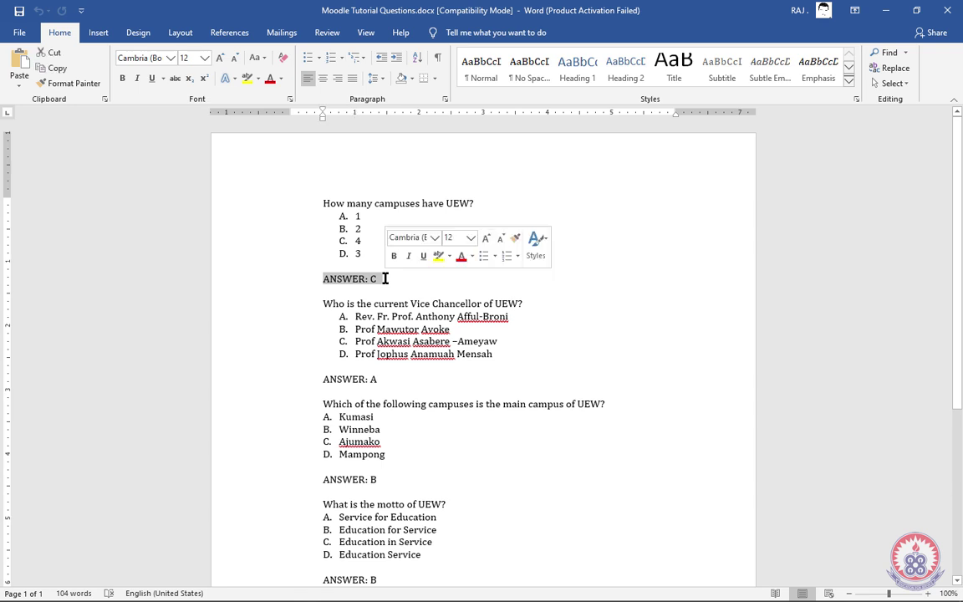
pyautogui.click(376, 284)
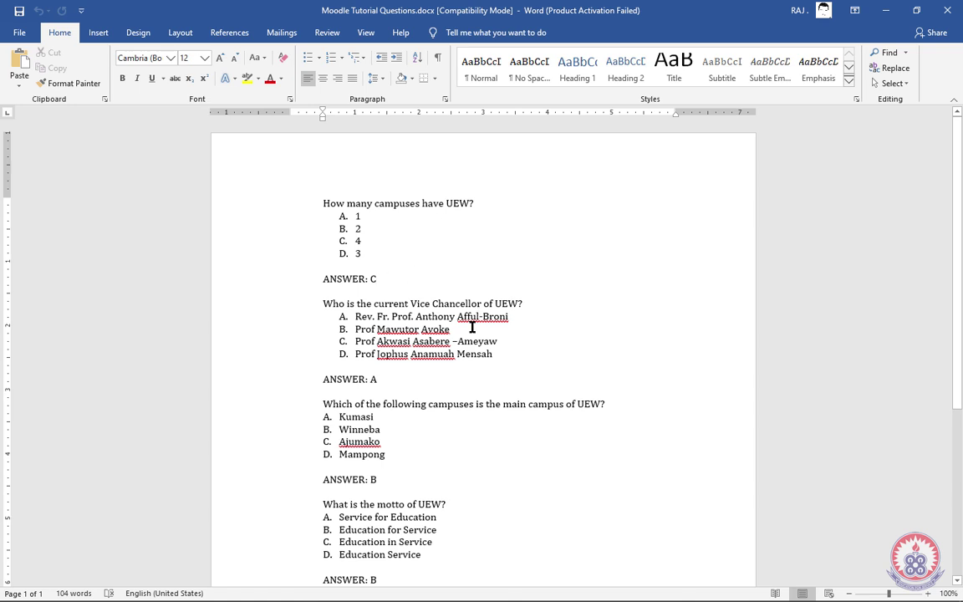
# Review the remaining questions in the document and recheck the format of the ANSWER line under the first question.
pyautogui.scroll(-3, 436, 376)
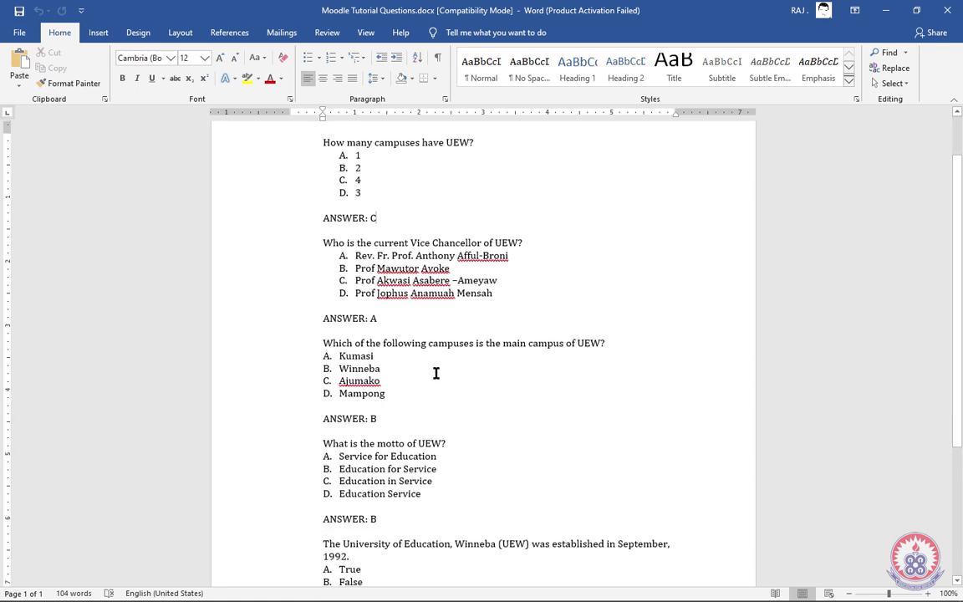
pyautogui.scroll(-4, 437, 373)
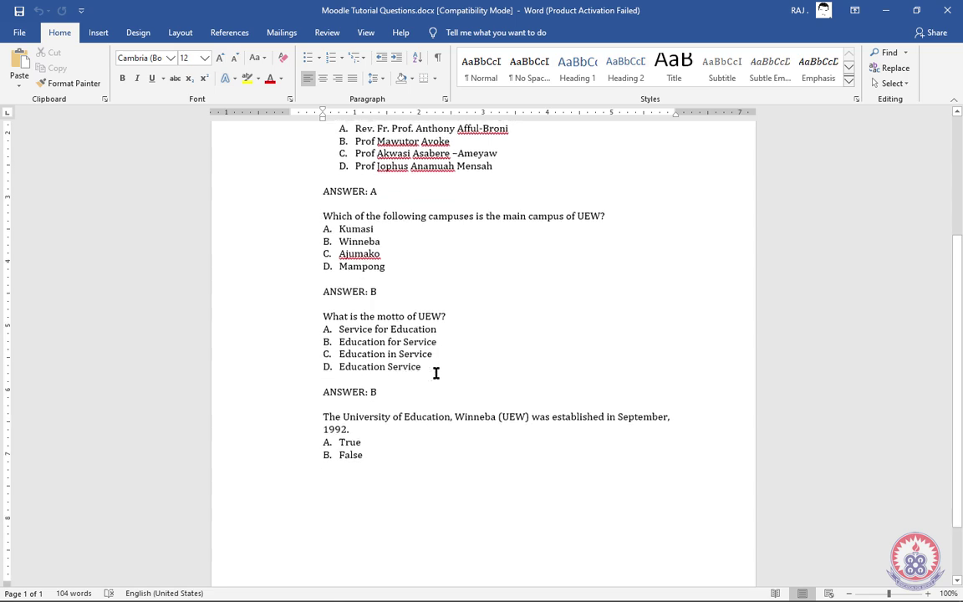
pyautogui.scroll(5, 437, 373)
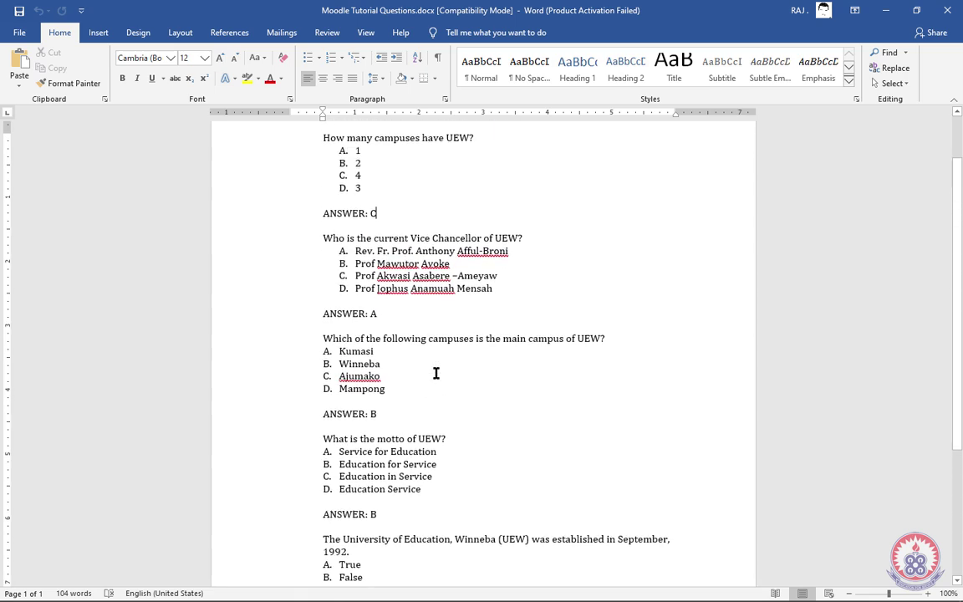
pyautogui.scroll(1, 437, 373)
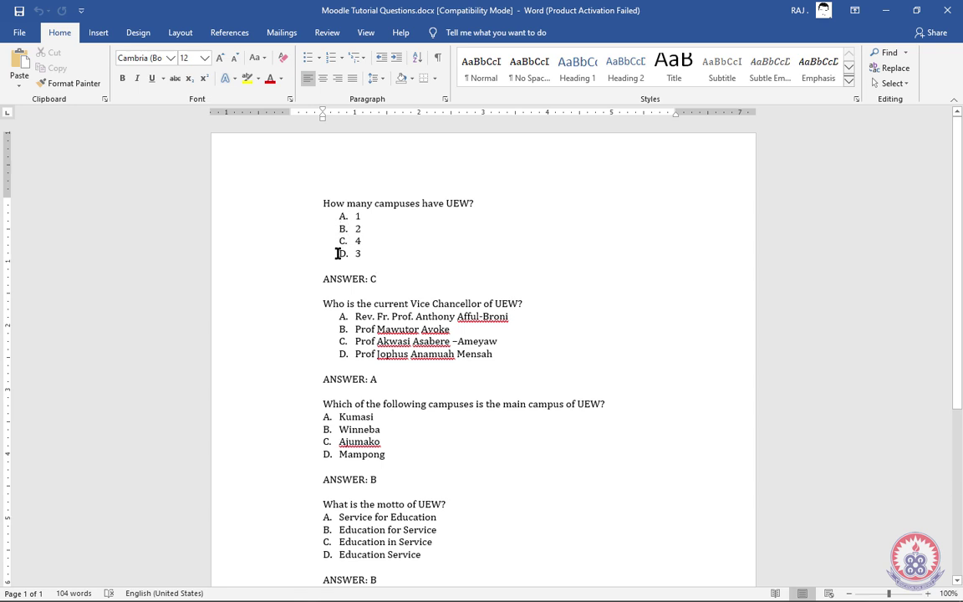
pyautogui.moveTo(324, 279); pyautogui.dragTo(368, 280)
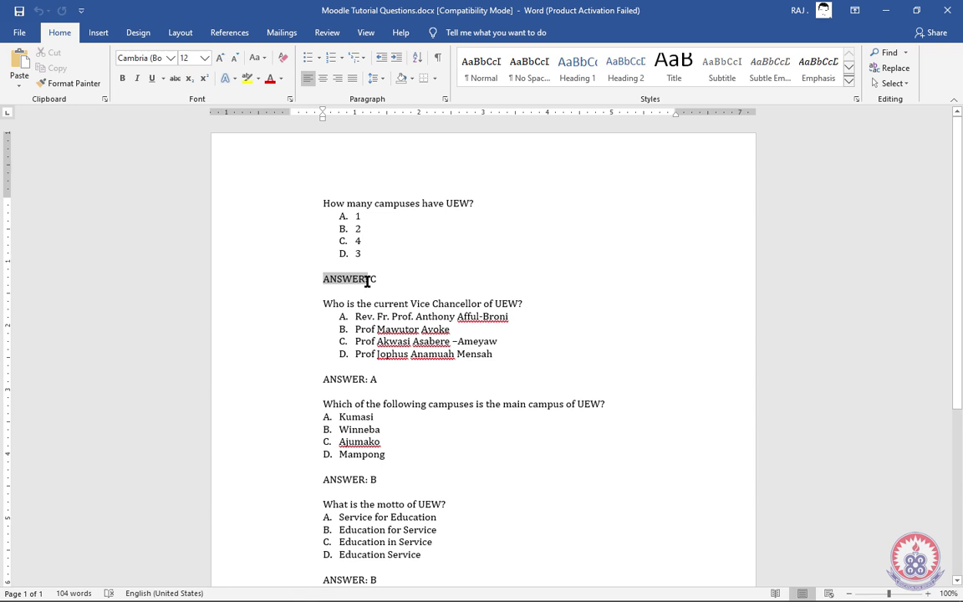
pyautogui.click(389, 280)
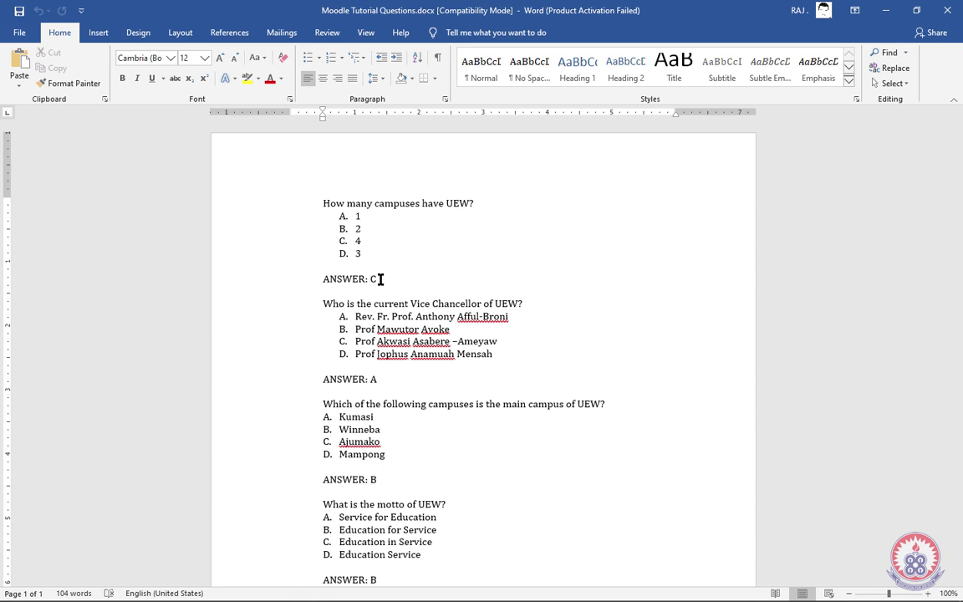
pyautogui.scroll(-4, 394, 328)
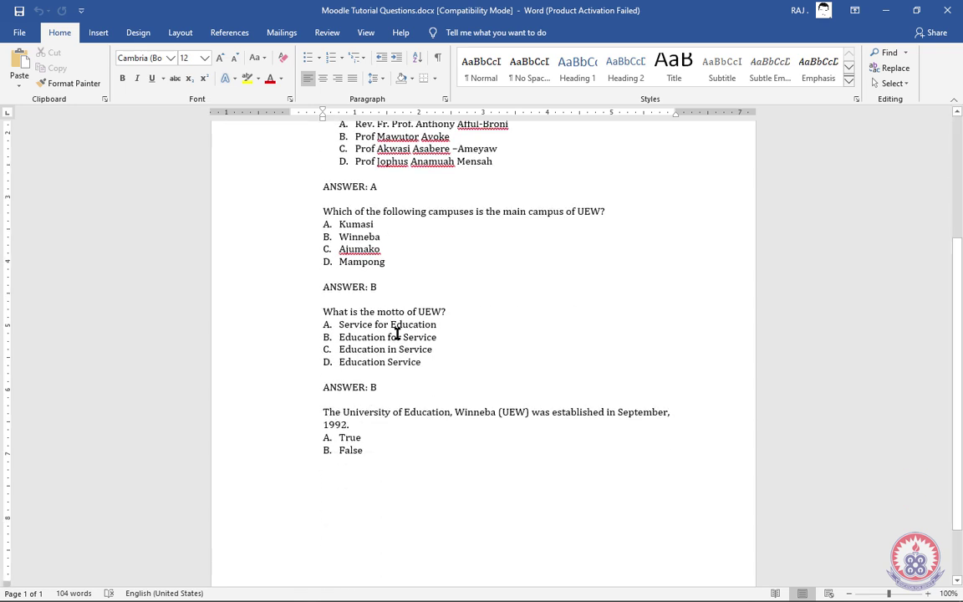
pyautogui.scroll(3, 397, 333)
pyautogui.scroll(2, 397, 334)
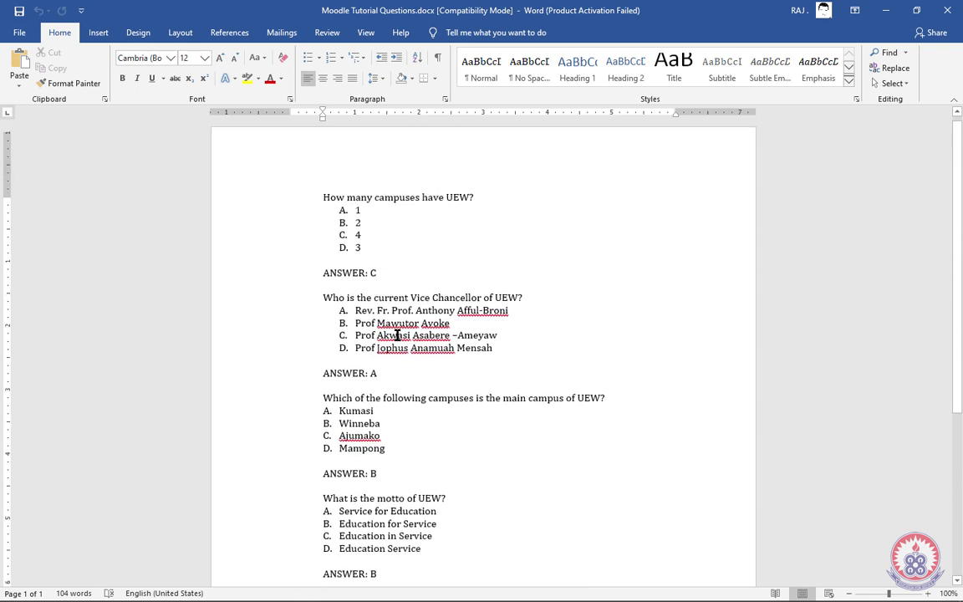
pyautogui.click(476, 282)
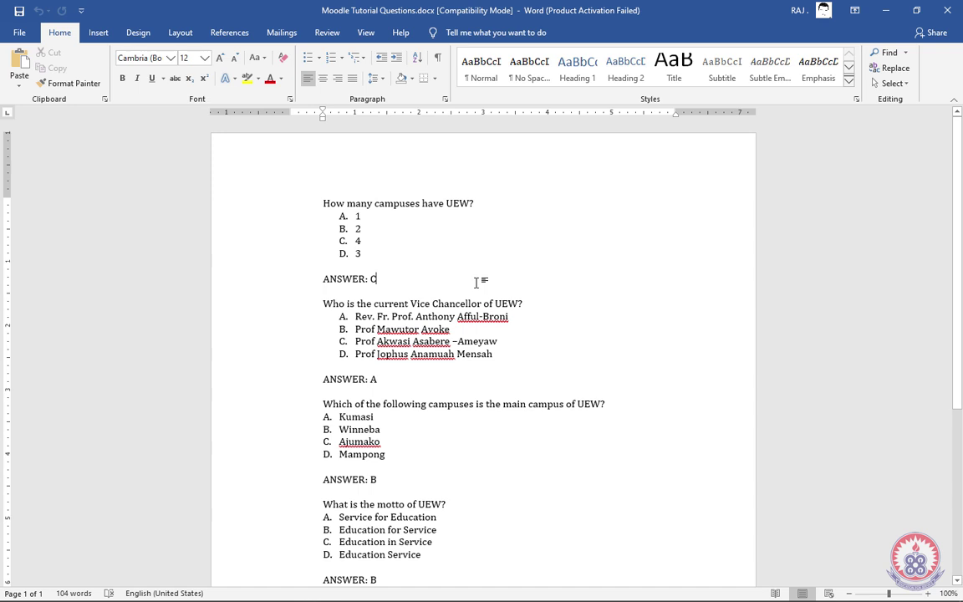
# Save a copy of the document in the Card folder as Plain Text (*.txt), named Moodle Tutorial Questions.txt.
pyautogui.click(15, 38)
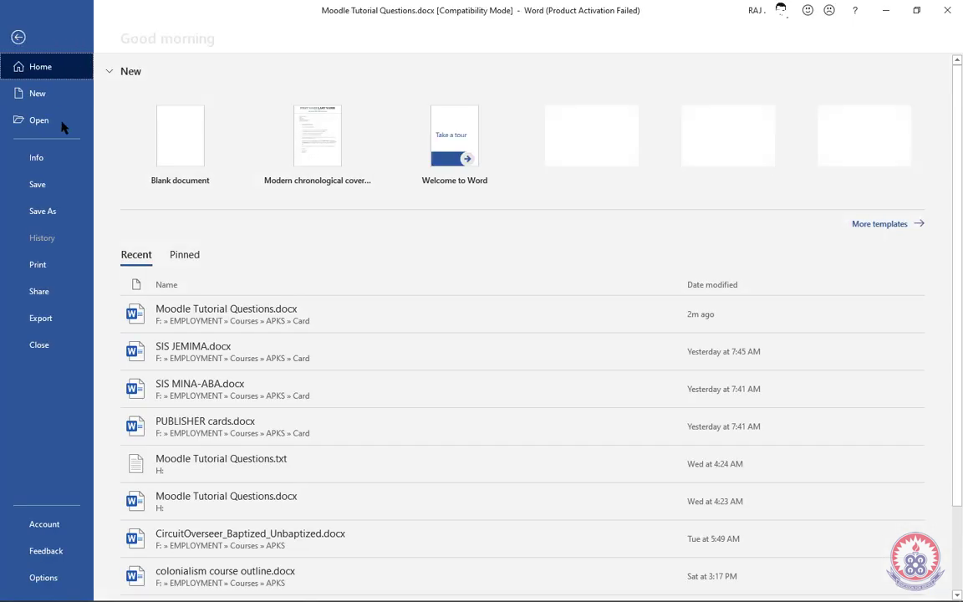
pyautogui.click(38, 214)
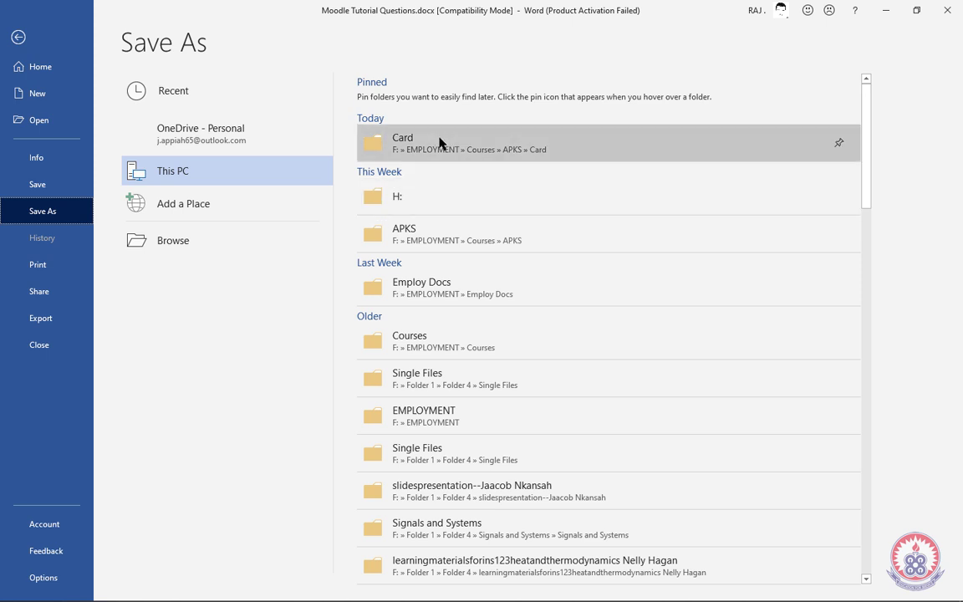
pyautogui.click(483, 153)
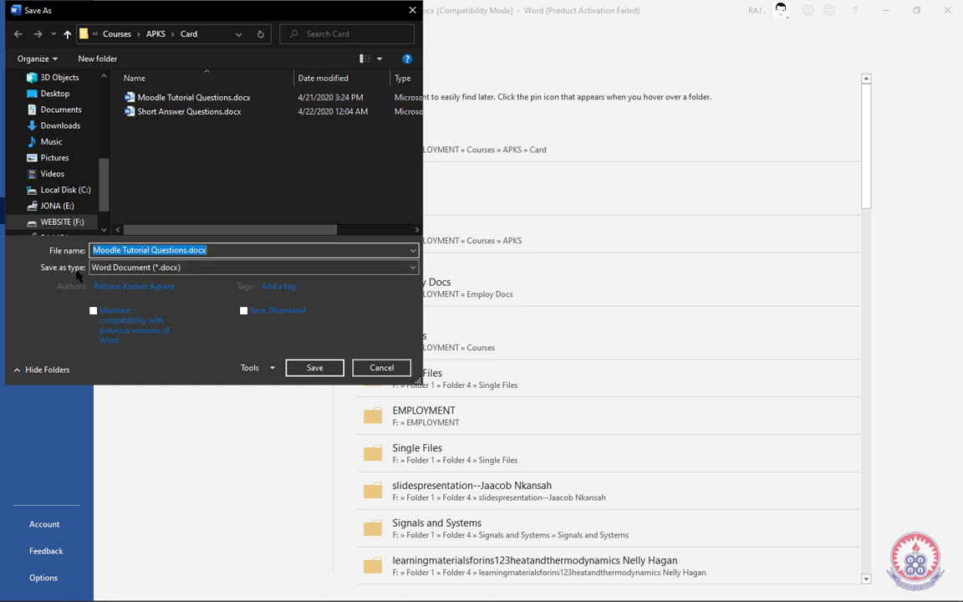
pyautogui.click(186, 267)
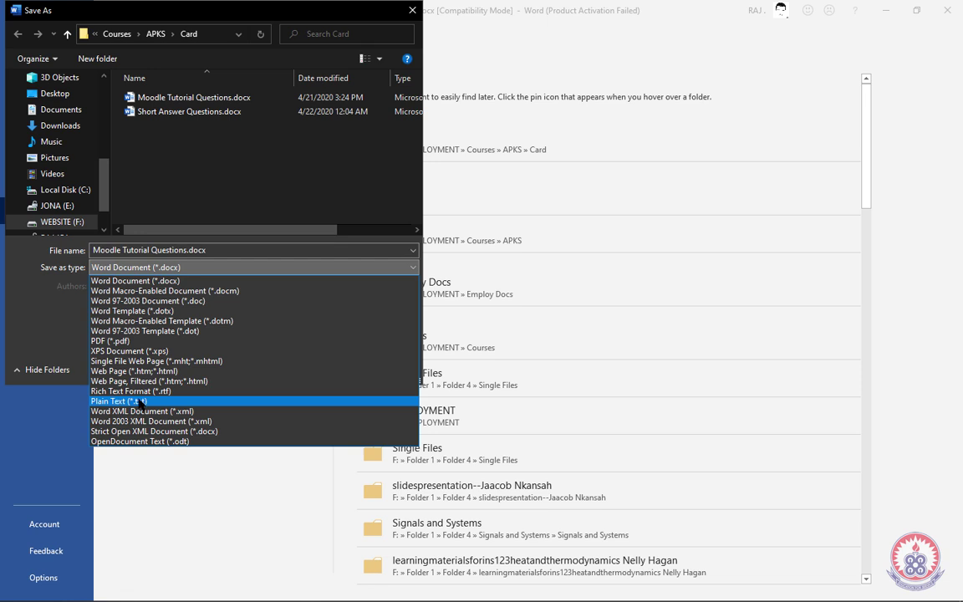
pyautogui.click(159, 270)
pyautogui.click(159, 269)
pyautogui.click(129, 402)
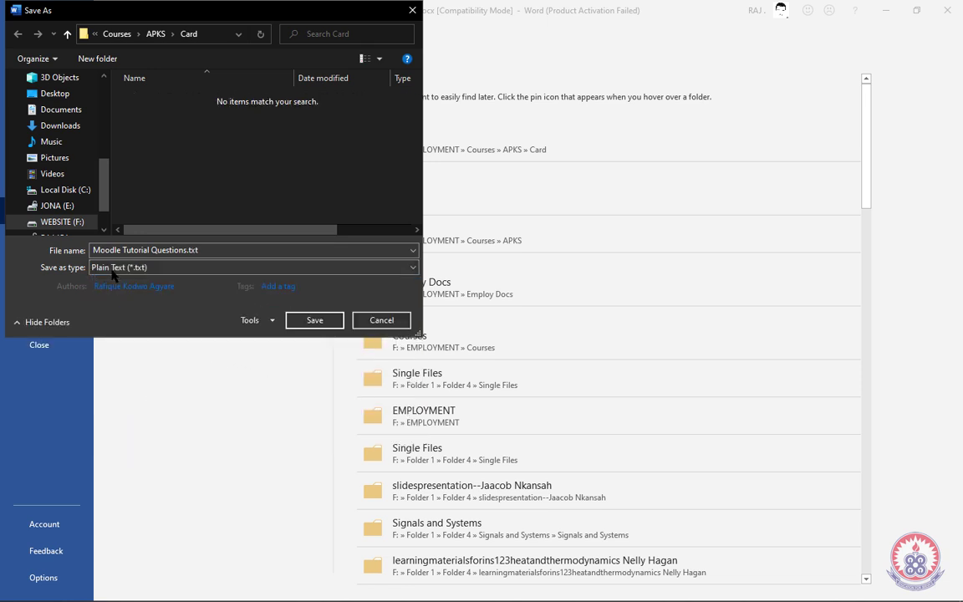
pyautogui.click(323, 325)
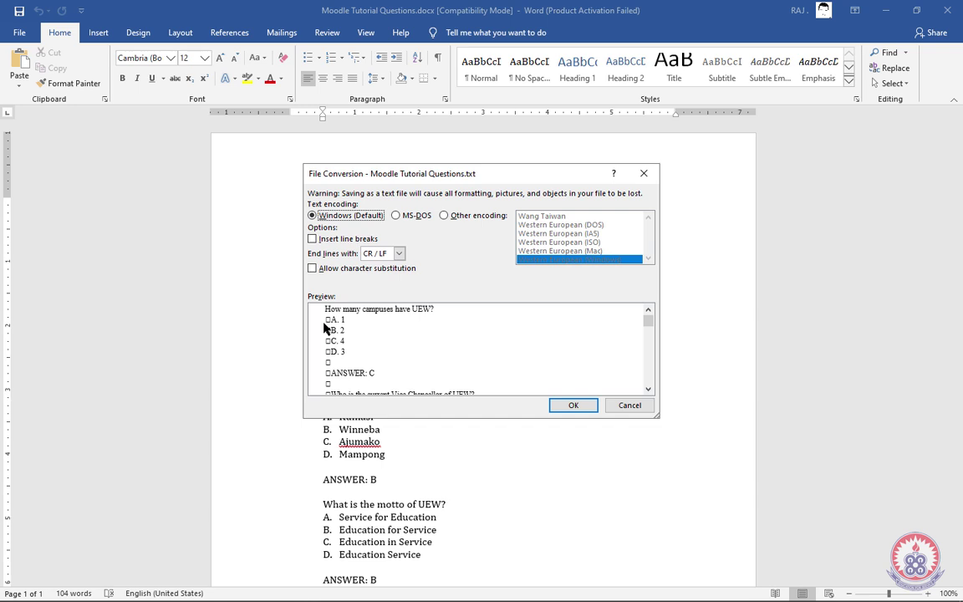
# Choose Unicode (UTF-8) as the other text encoding and complete the conversion to the text file.
pyautogui.click(444, 216)
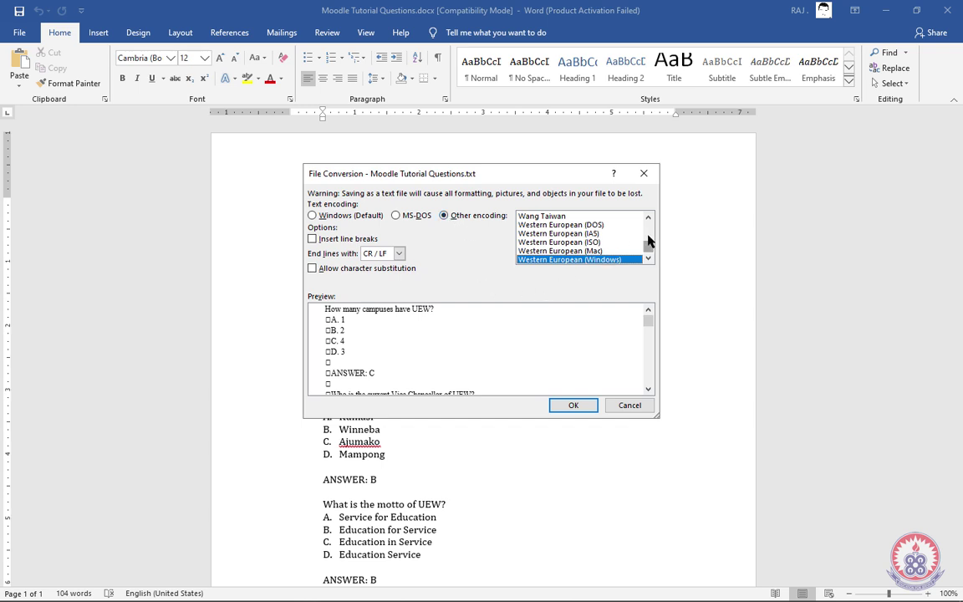
pyautogui.click(649, 220)
pyautogui.click(648, 219)
pyautogui.click(649, 220)
pyautogui.click(649, 220)
pyautogui.click(649, 220)
pyautogui.click(649, 220)
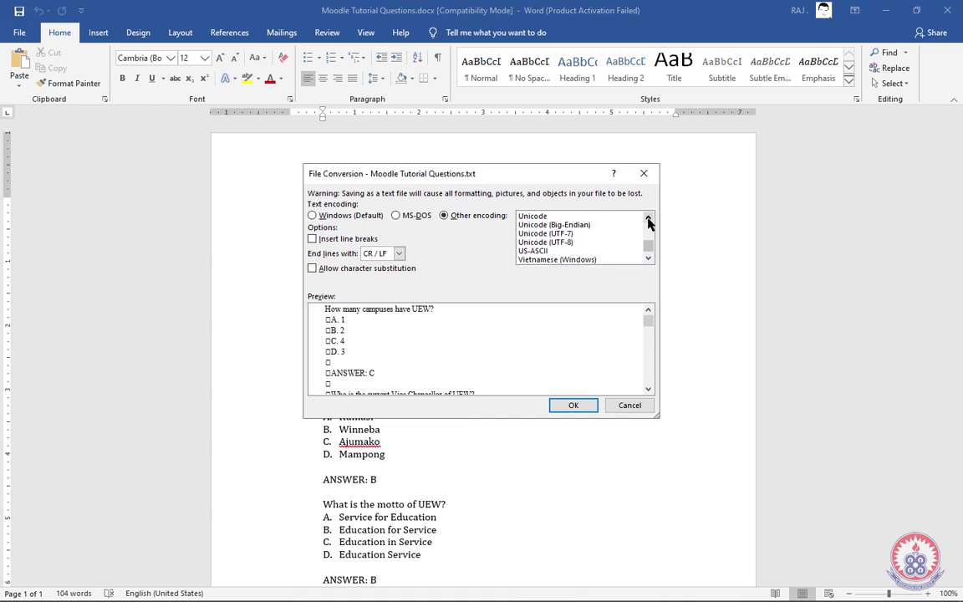
pyautogui.click(528, 242)
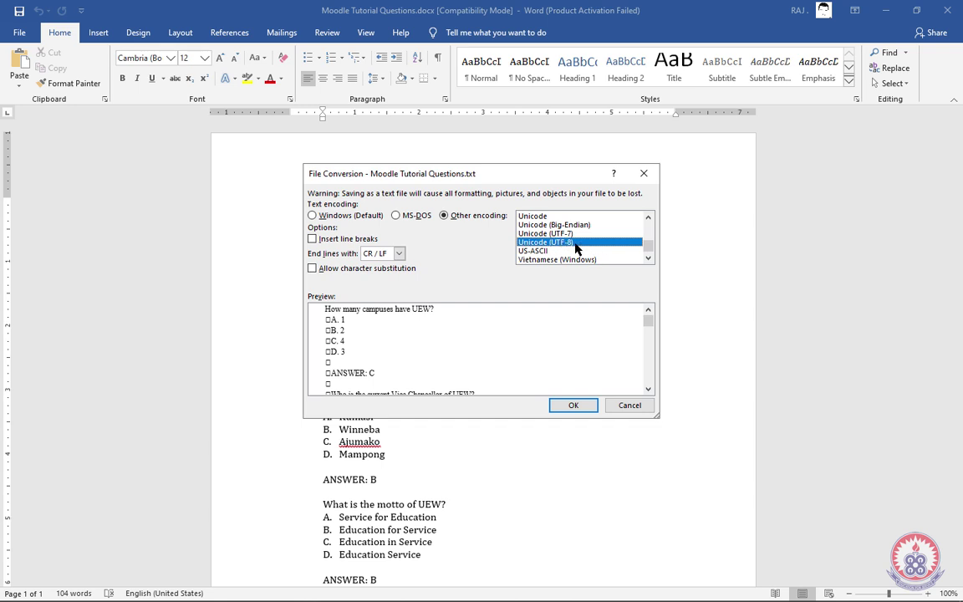
pyautogui.click(574, 406)
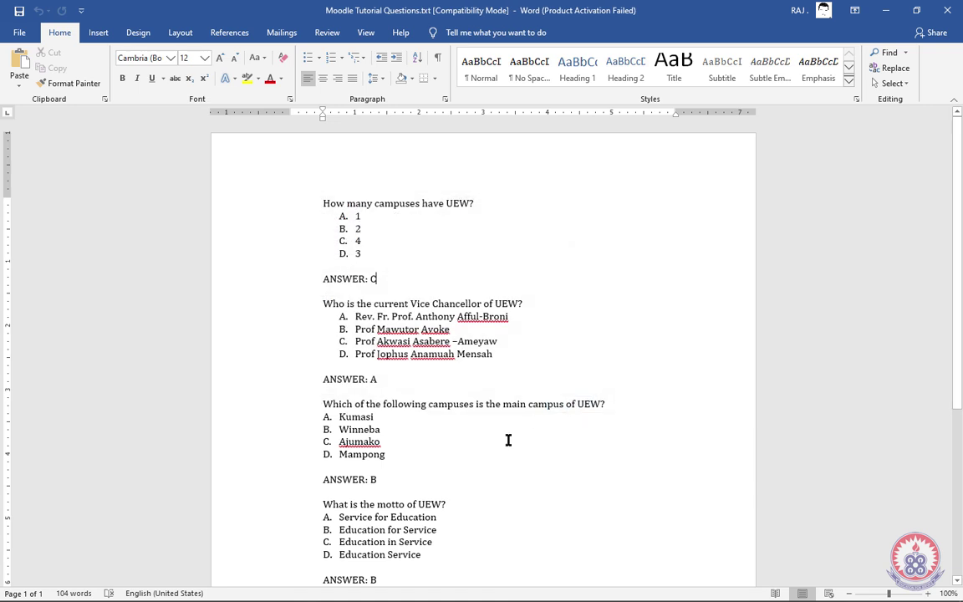
# Locate Moodle Tutorial Questions.txt in the Card folder and switch back to the General Quiz page in the browser.
pyautogui.click(162, 592)
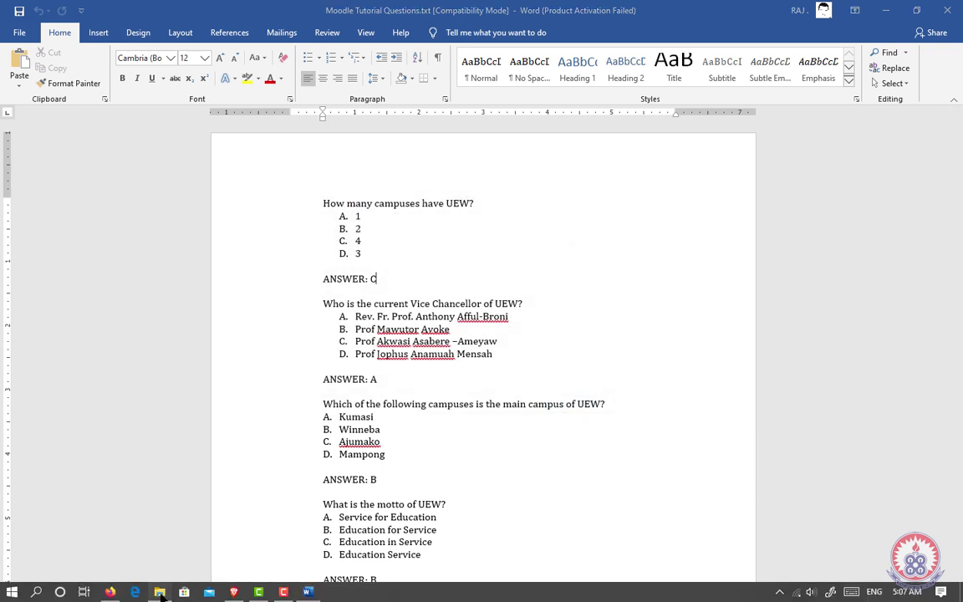
pyautogui.click(244, 251)
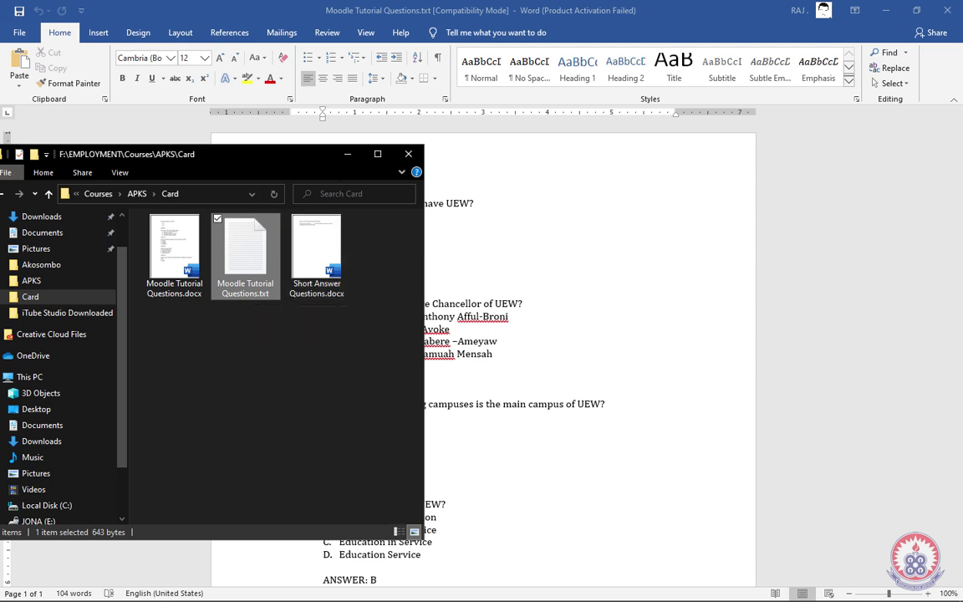
pyautogui.click(794, 14)
pyautogui.click(885, 10)
pyautogui.click(550, 176)
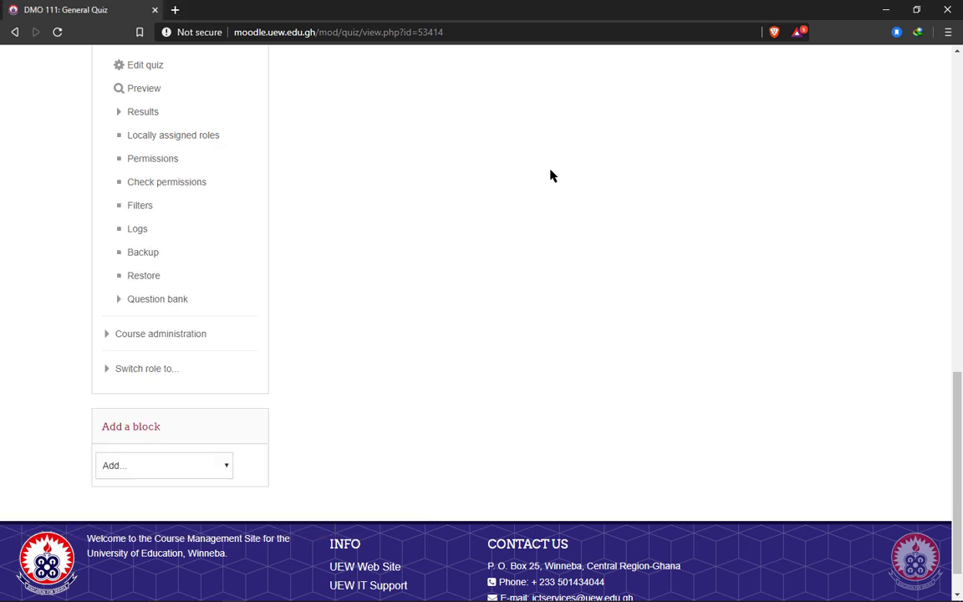
# Open the question bank's category editing page for the General Quiz.
pyautogui.click(118, 301)
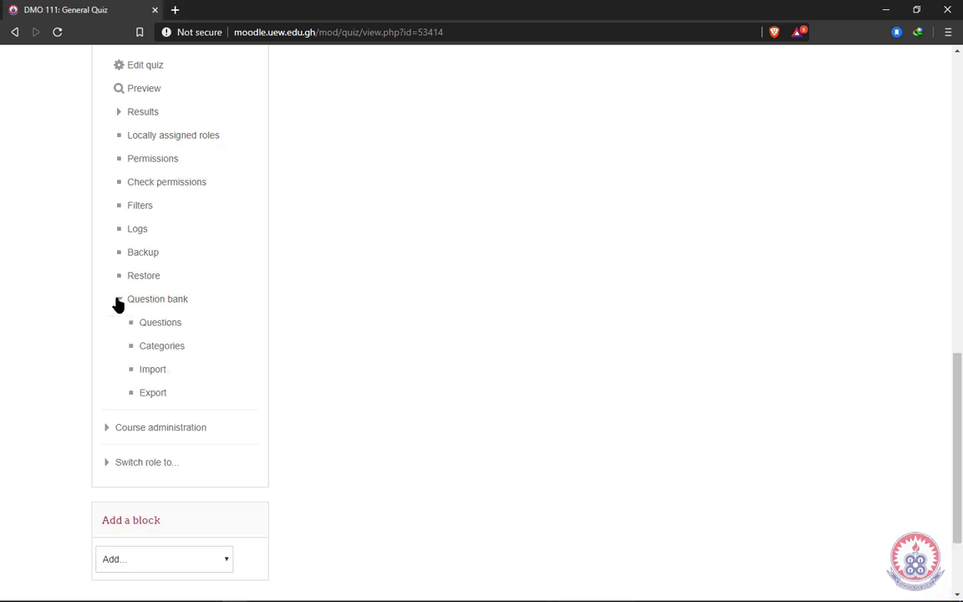
pyautogui.click(161, 350)
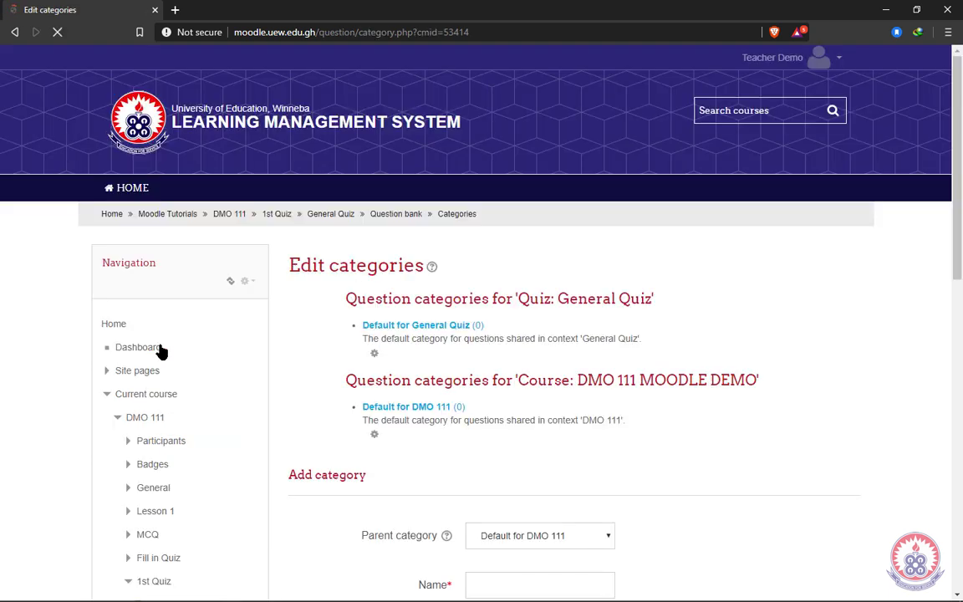
pyautogui.scroll(-3, 382, 416)
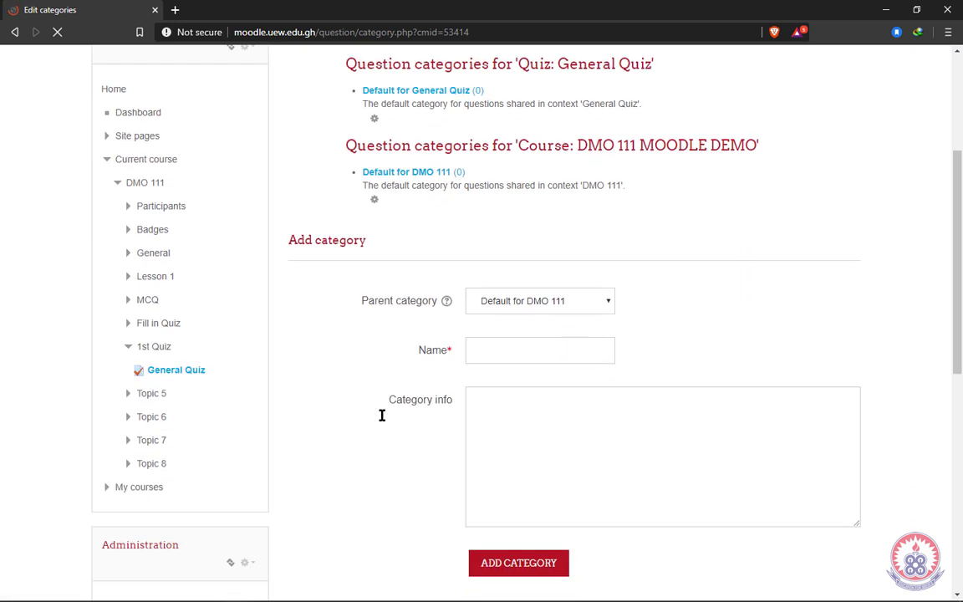
# Add a question category named MCQ for DMO 111 with the category info "Questions for DMO 111 (MCQ)".
pyautogui.click(526, 339)
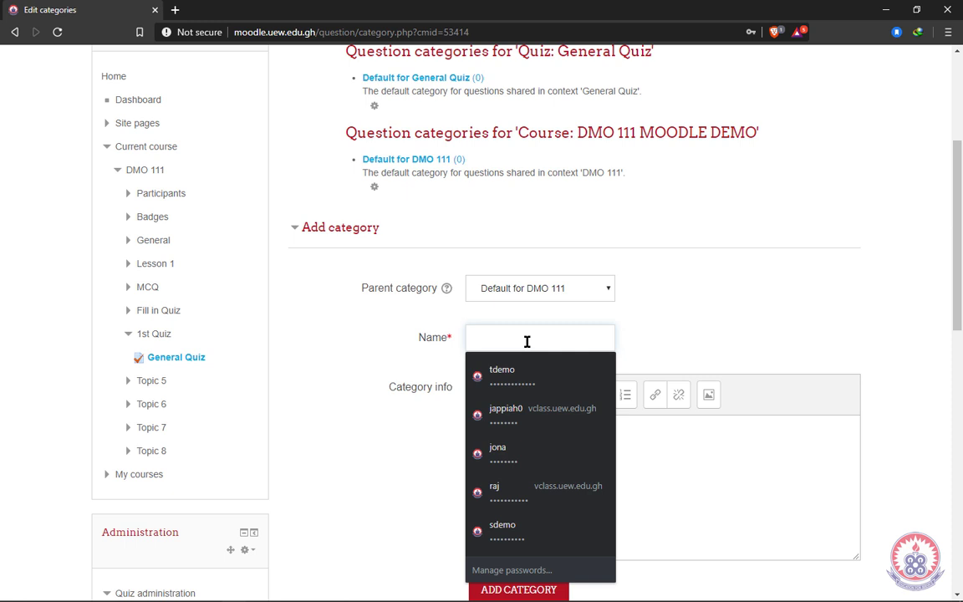
pyautogui.hotkey('ctrl', 'v')
pyautogui.scroll(-2, 651, 354)
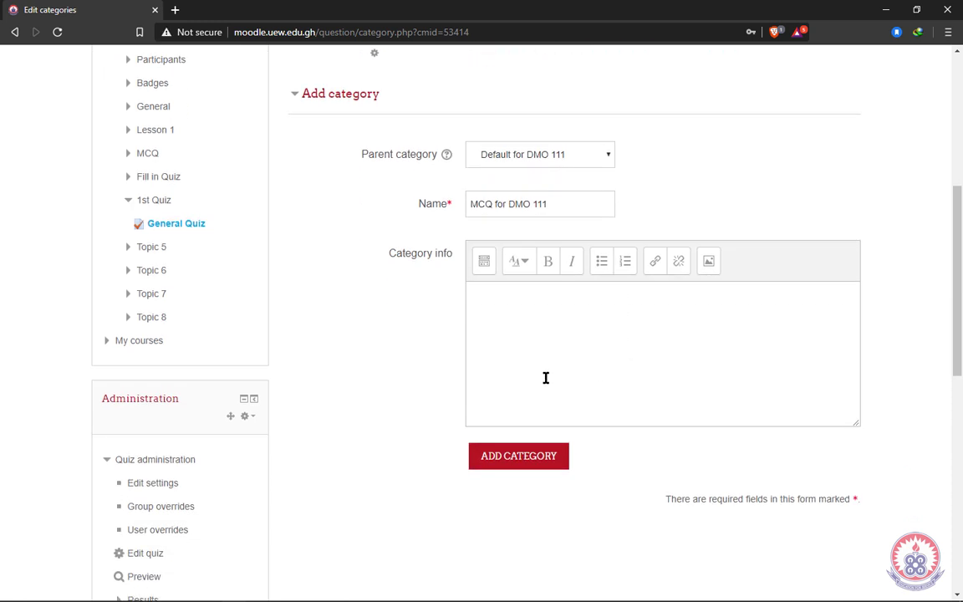
pyautogui.click(525, 316)
pyautogui.write('Questions for DMO 111 (MCQ)')
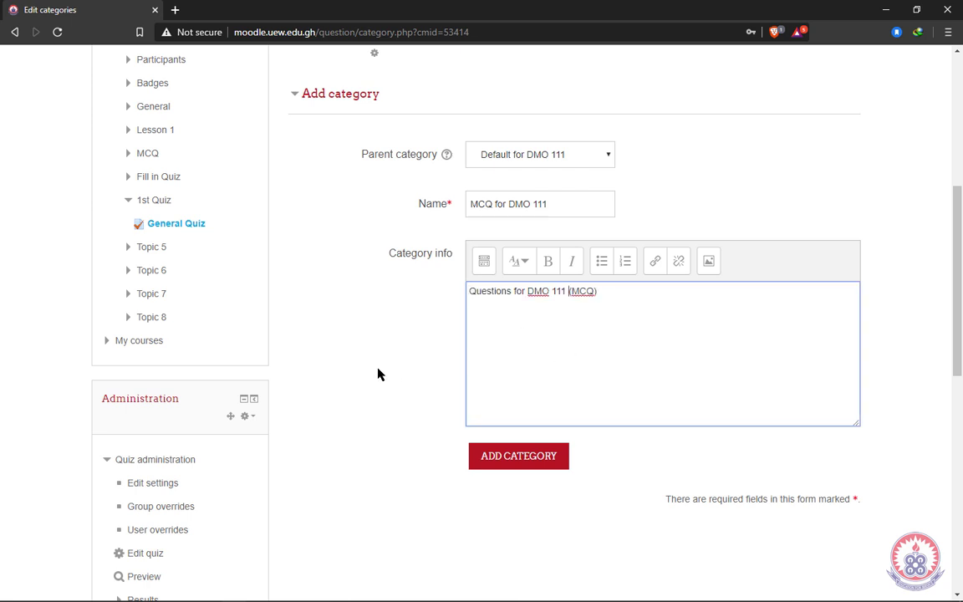
pyautogui.click(511, 458)
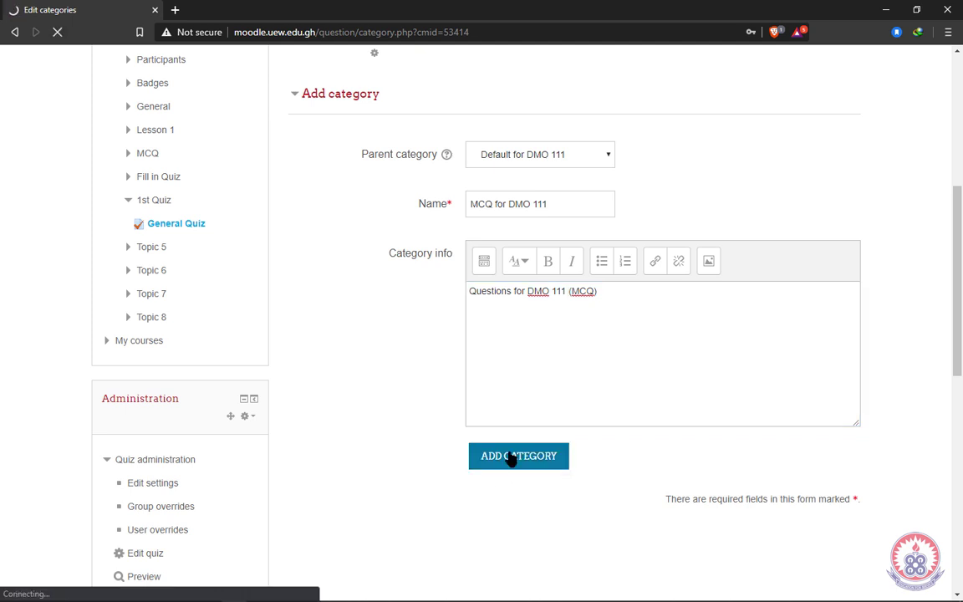
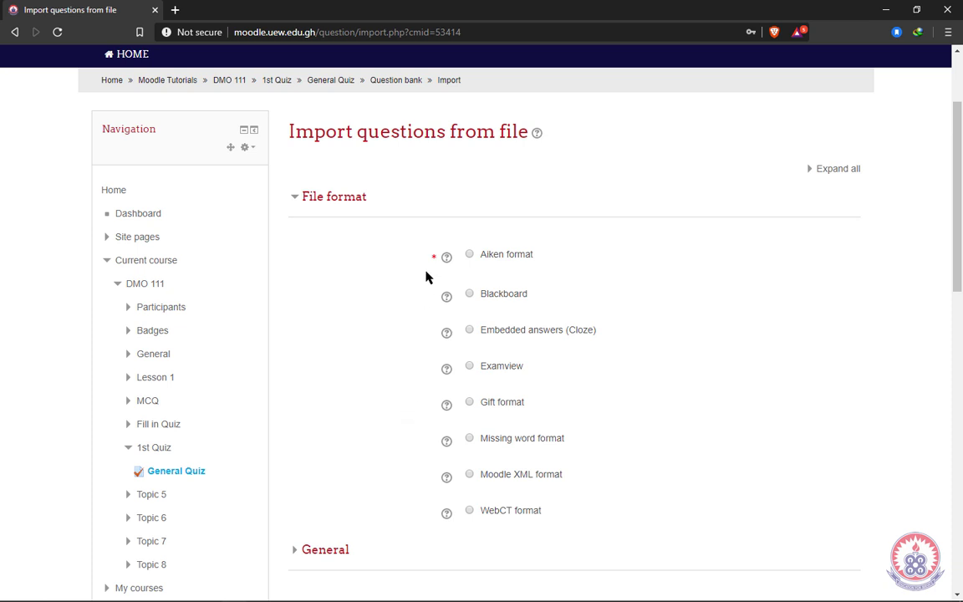
# Choose Aiken format as the file format for the question import.
pyautogui.click(470, 256)
pyautogui.scroll(-2, 644, 316)
pyautogui.scroll(-1, 645, 316)
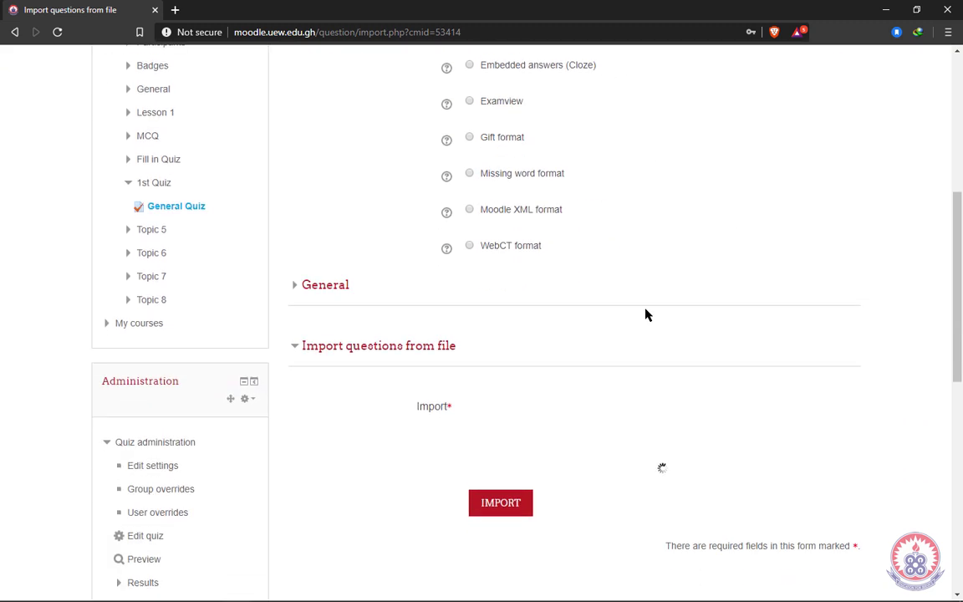
# Set the import category to MCQ for DMO 111 and turn off getting the category and context from the file.
pyautogui.click(295, 285)
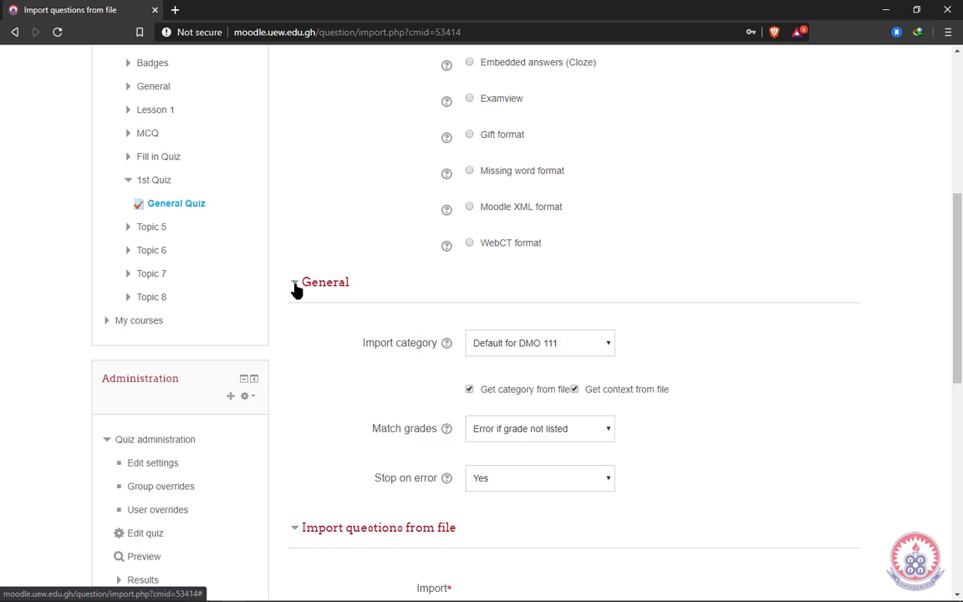
pyautogui.scroll(-1, 321, 397)
pyautogui.scroll(-1, 318, 402)
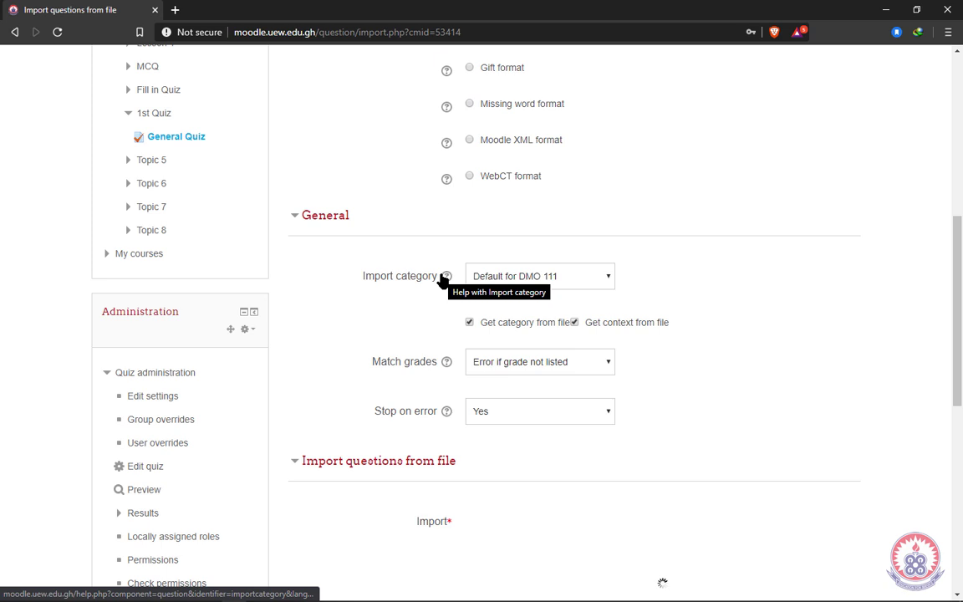
pyautogui.click(609, 281)
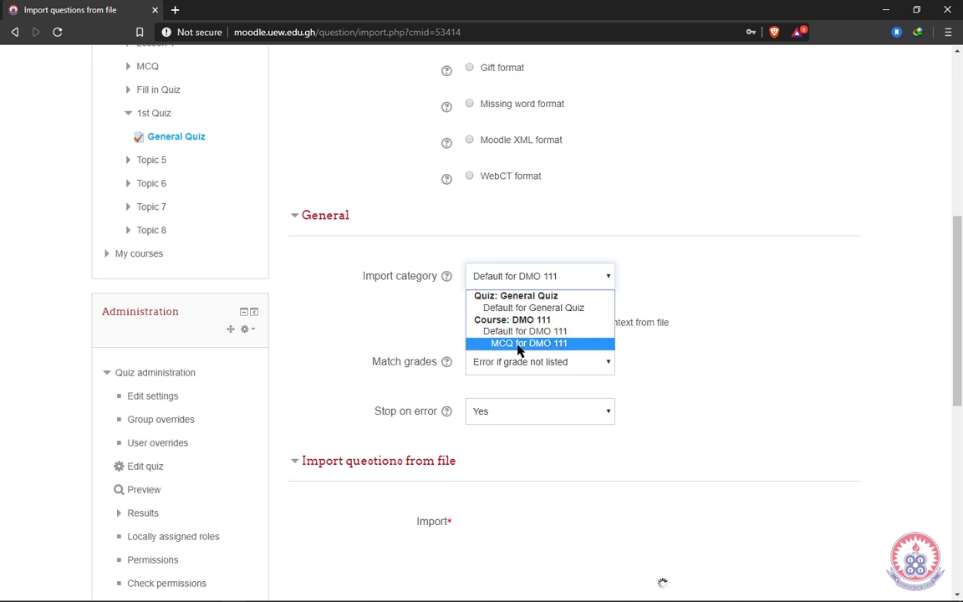
pyautogui.click(567, 350)
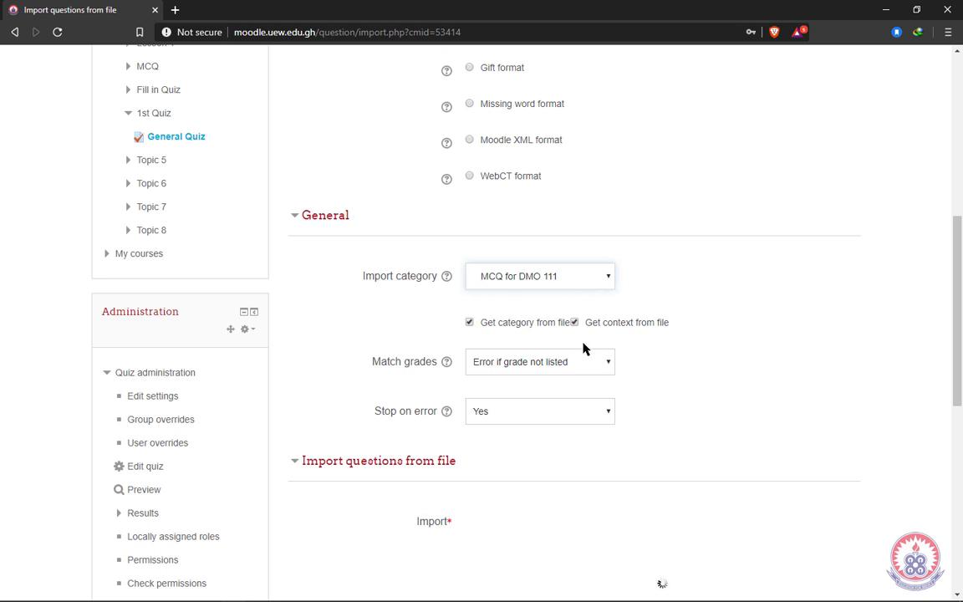
pyautogui.click(574, 323)
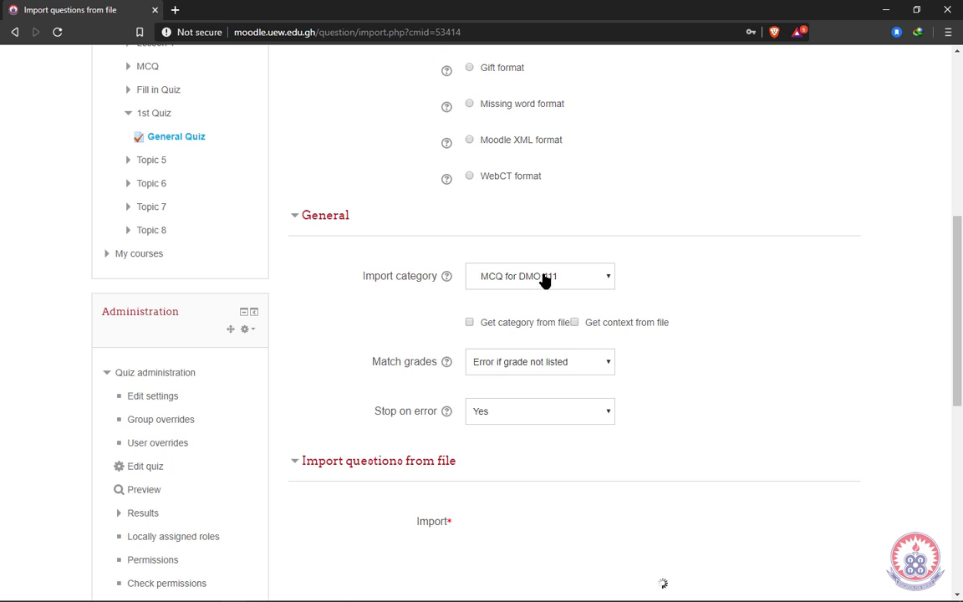
# Review the choices for Match grades and Stop on error, leaving them at Error if grade not listed and Yes.
pyautogui.scroll(-2, 700, 345)
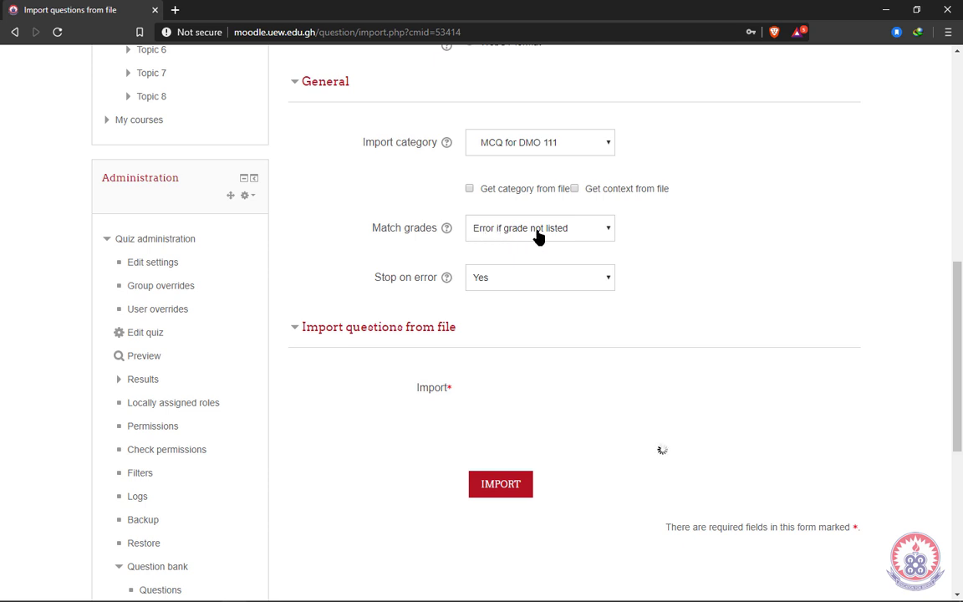
pyautogui.click(613, 235)
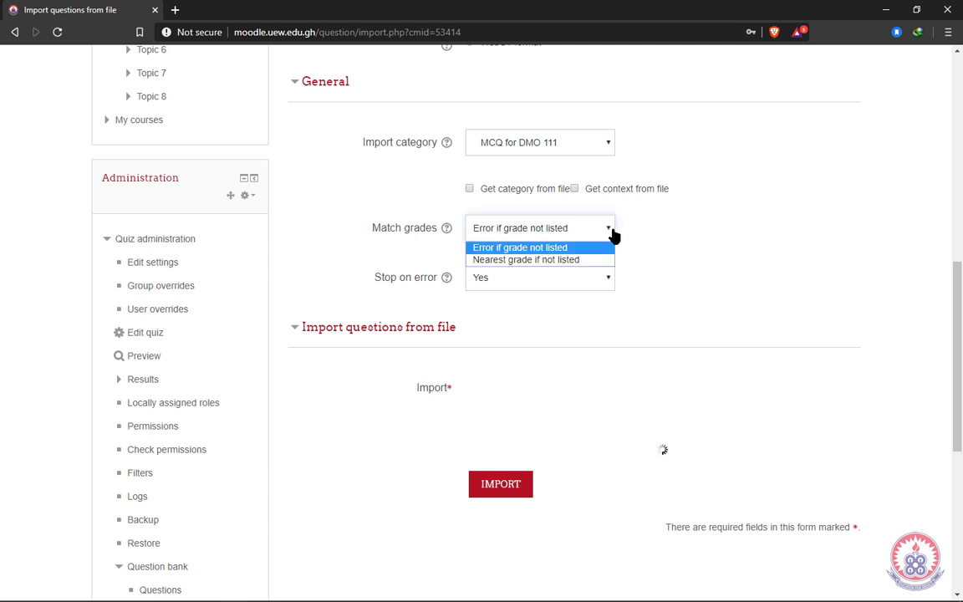
pyautogui.click(612, 235)
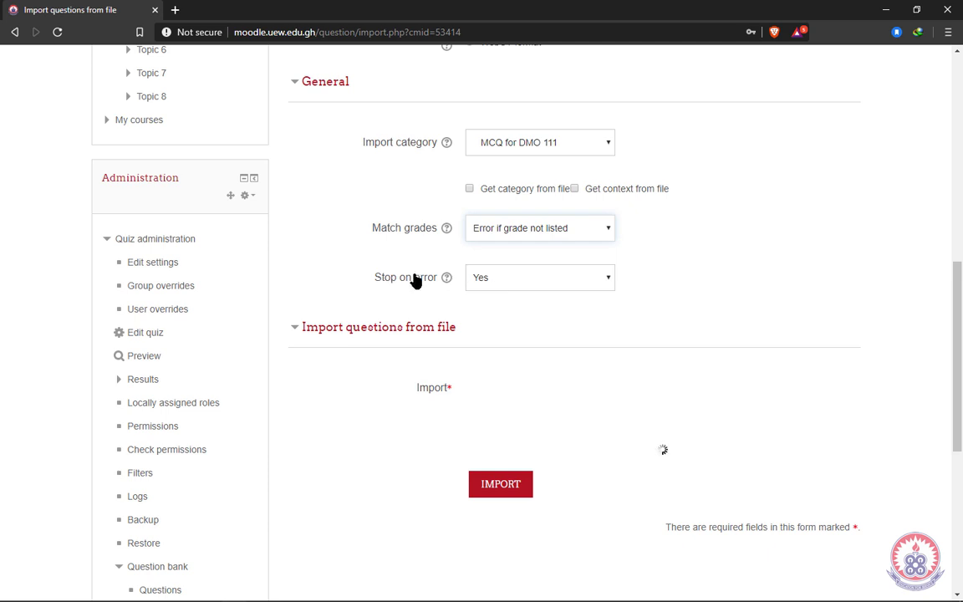
pyautogui.click(607, 284)
pyautogui.click(490, 309)
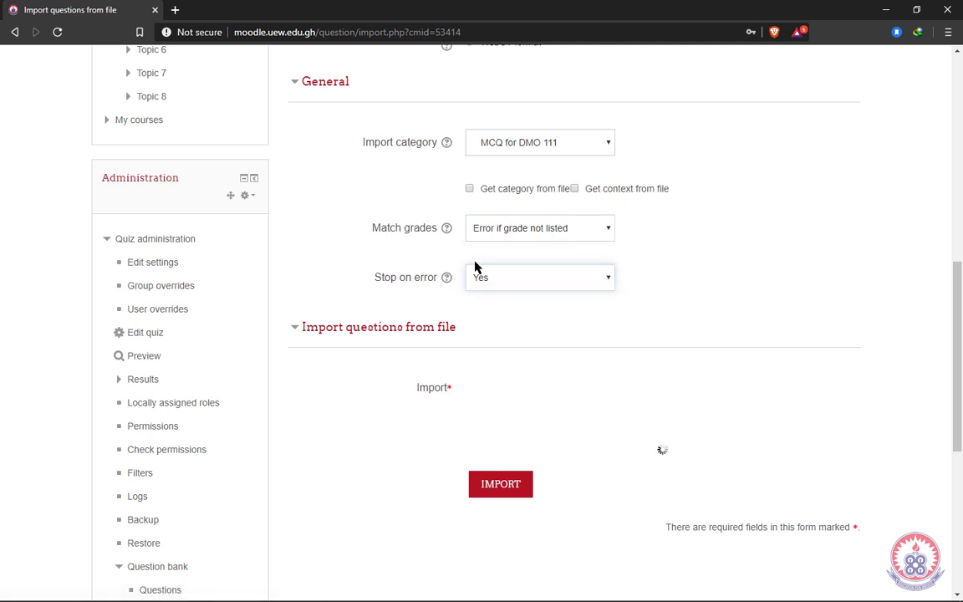
pyautogui.click(609, 280)
pyautogui.click(586, 311)
# Check the maximum size allowed for new files in the question import section.
pyautogui.scroll(-2, 635, 308)
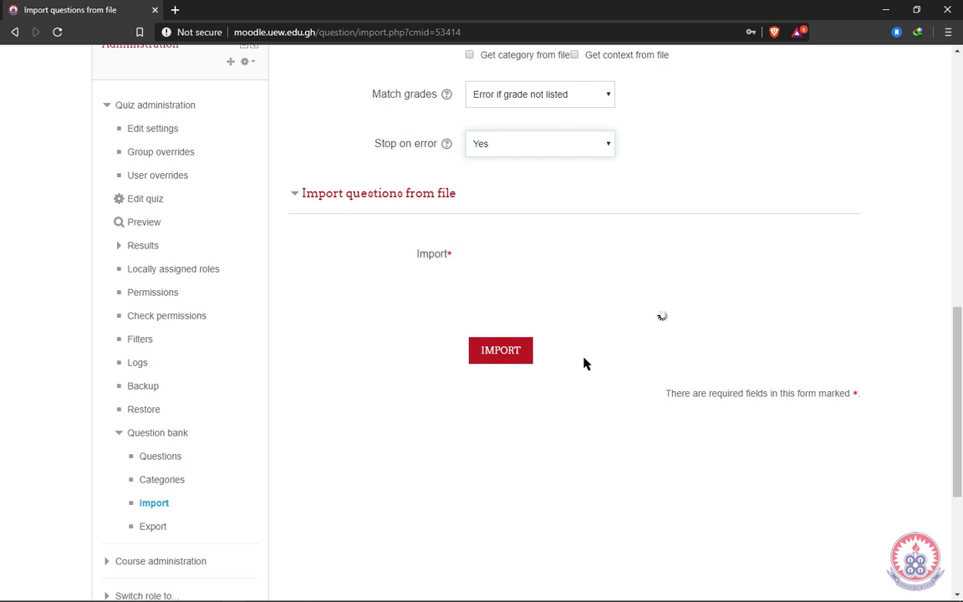
pyautogui.scroll(-2, 737, 417)
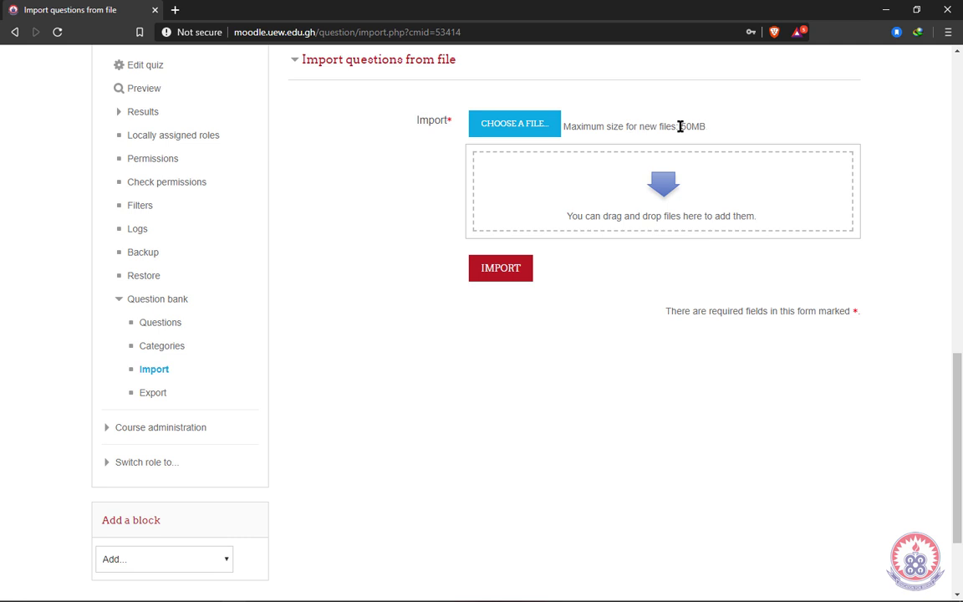
pyautogui.moveTo(679, 127); pyautogui.dragTo(705, 126)
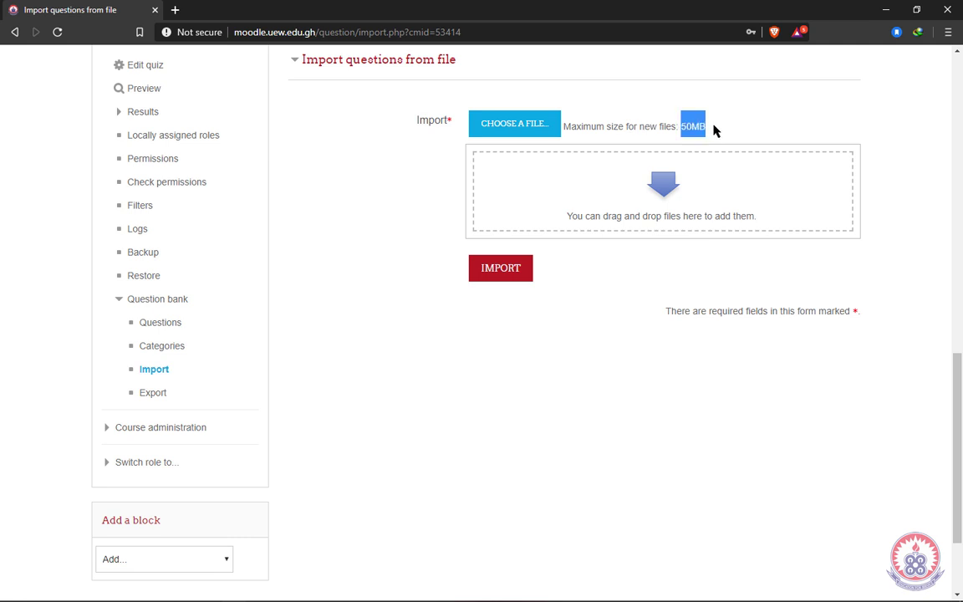
pyautogui.click(715, 126)
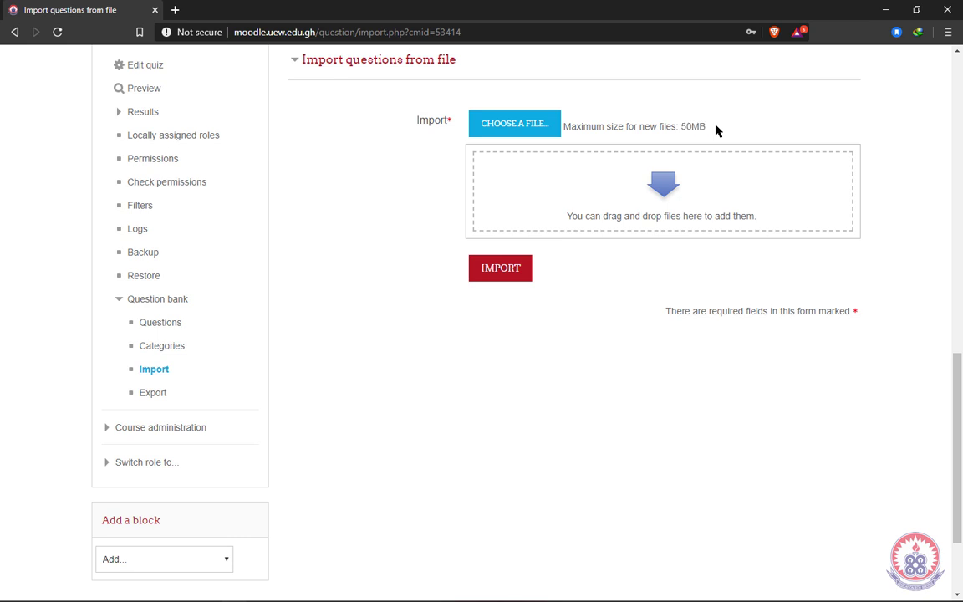
# Upload Moodle Tutorial Questions.txt from the Card folder as the import file, saved under the name quiz questions.
pyautogui.click(510, 127)
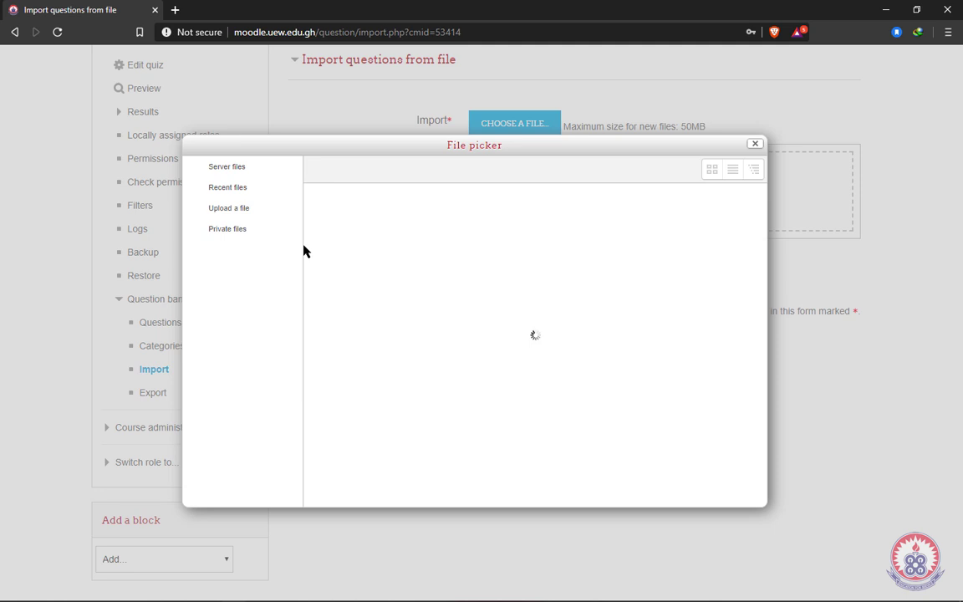
pyautogui.click(238, 211)
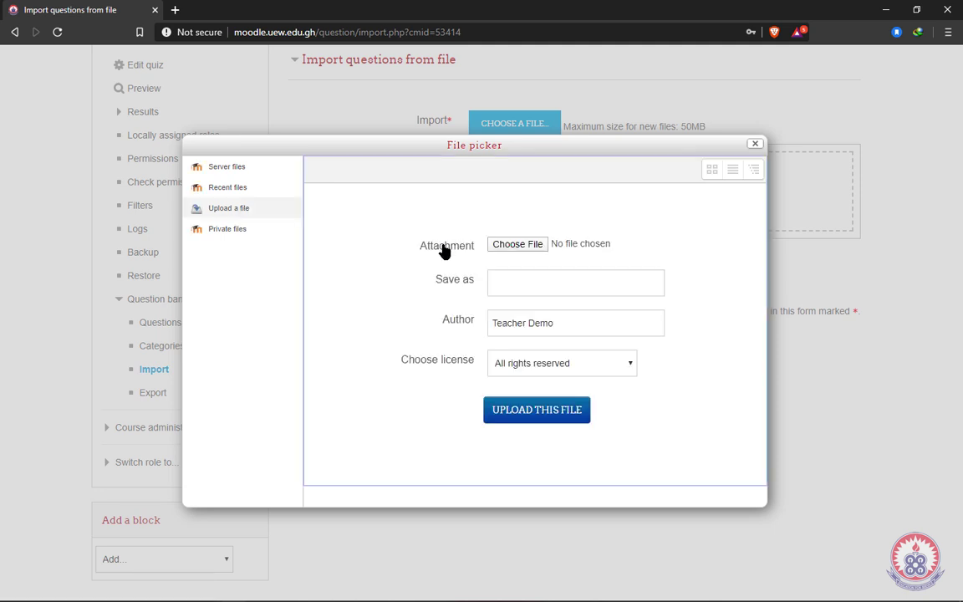
pyautogui.click(525, 245)
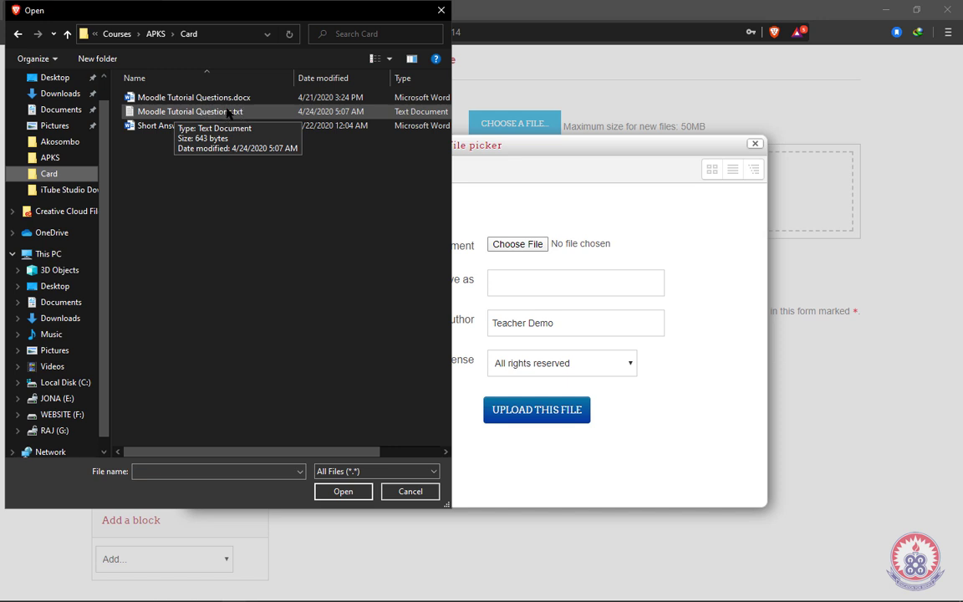
pyautogui.click(168, 111)
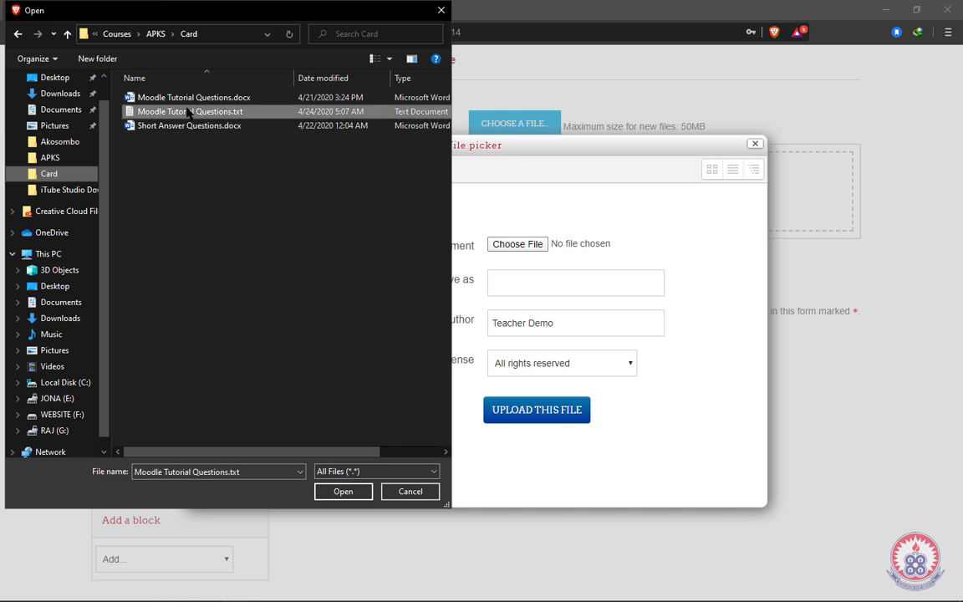
pyautogui.click(343, 492)
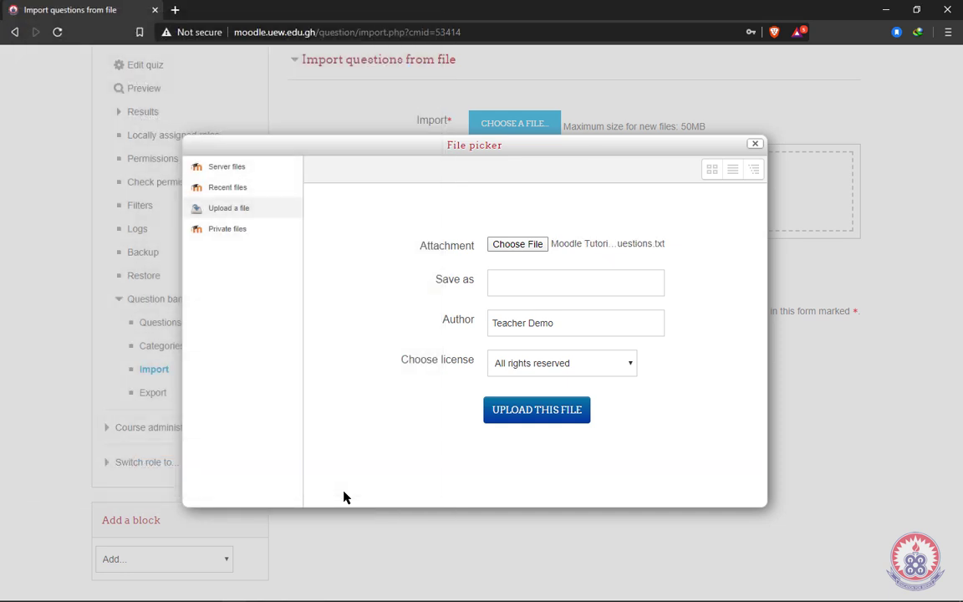
pyautogui.click(543, 282)
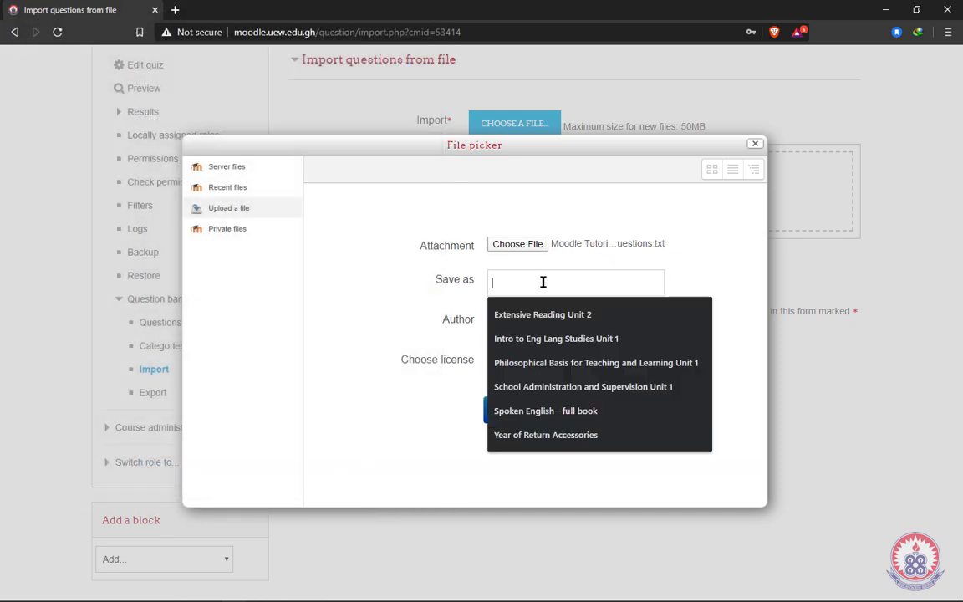
pyautogui.write('quiz questions')
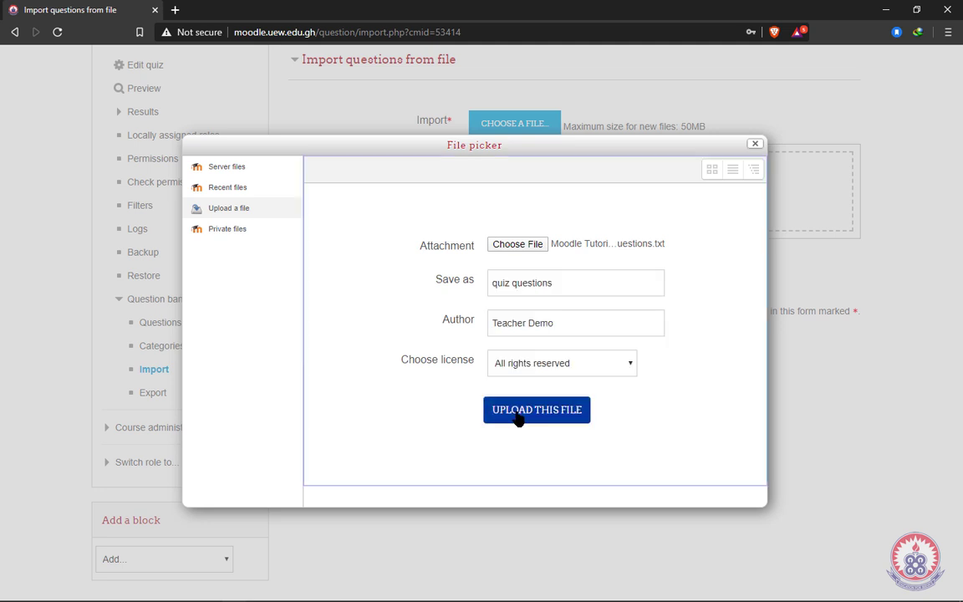
pyautogui.click(540, 417)
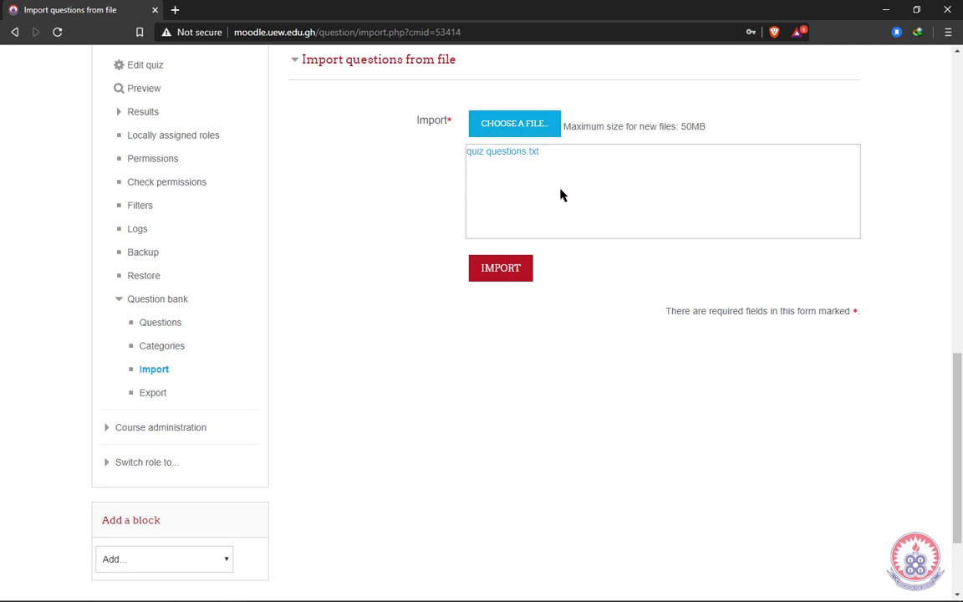
# Import the questions from quiz questions.txt and continue to their list in the question bank.
pyautogui.scroll(2, 337, 223)
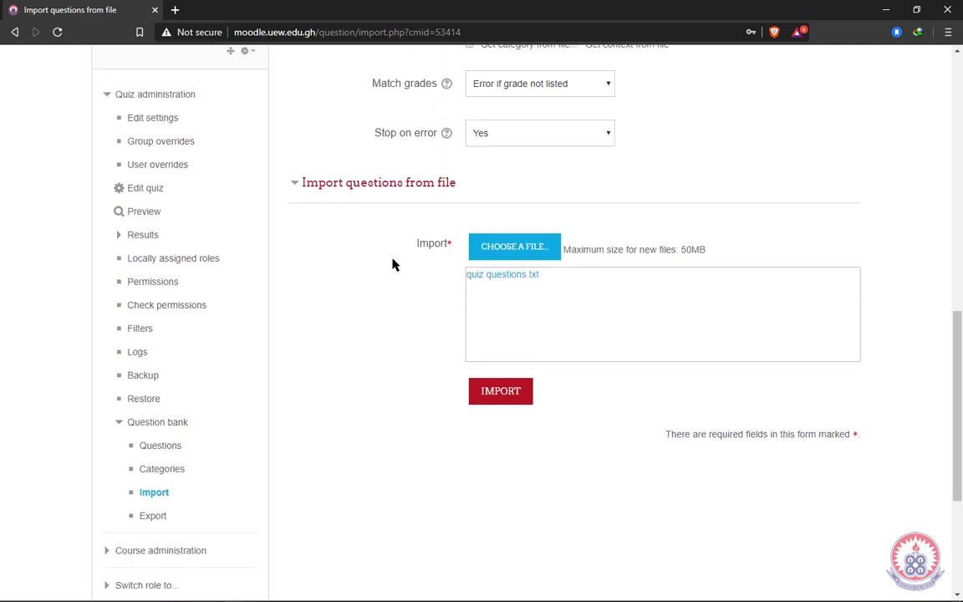
pyautogui.click(509, 405)
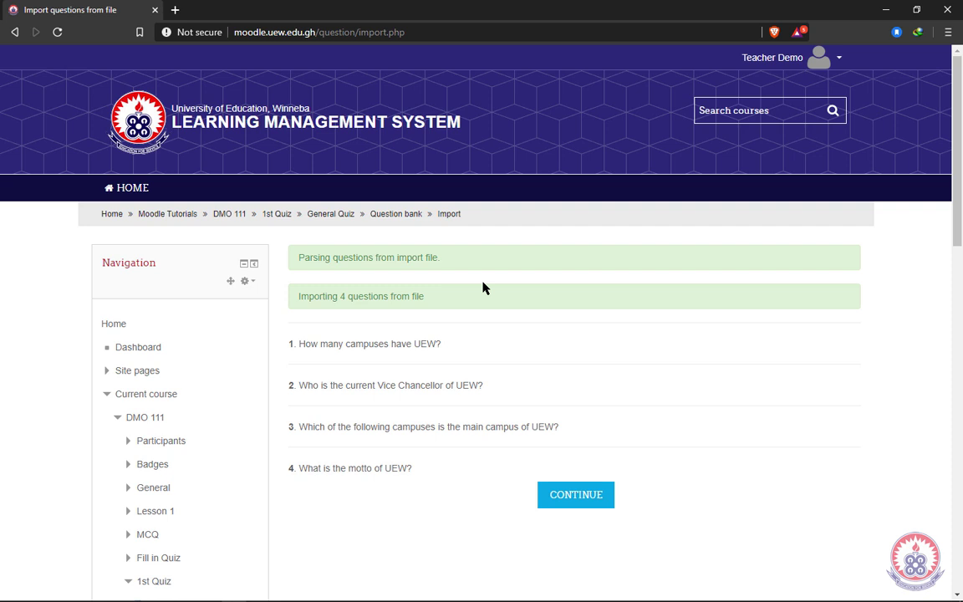
pyautogui.click(580, 498)
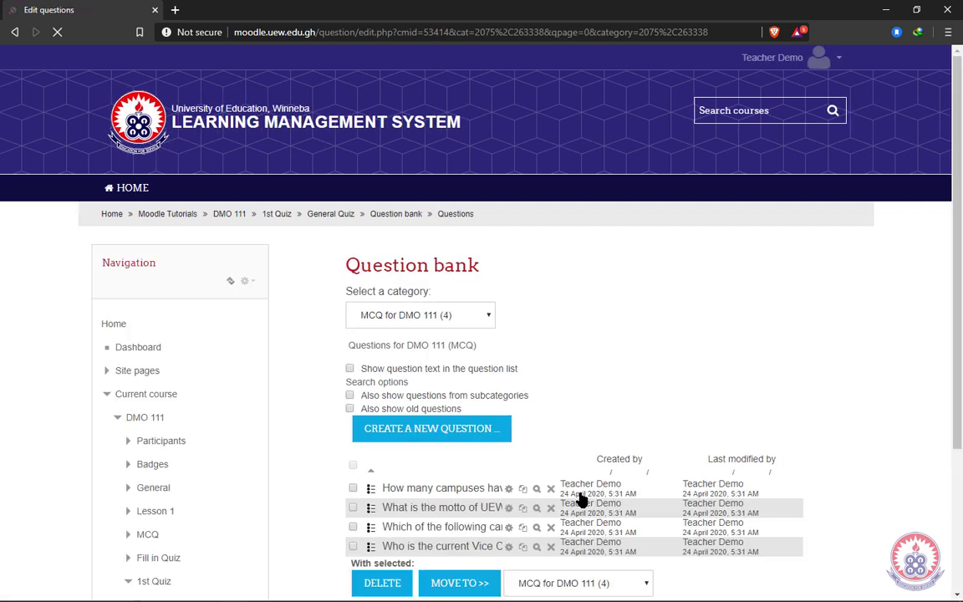
pyautogui.scroll(-2, 581, 500)
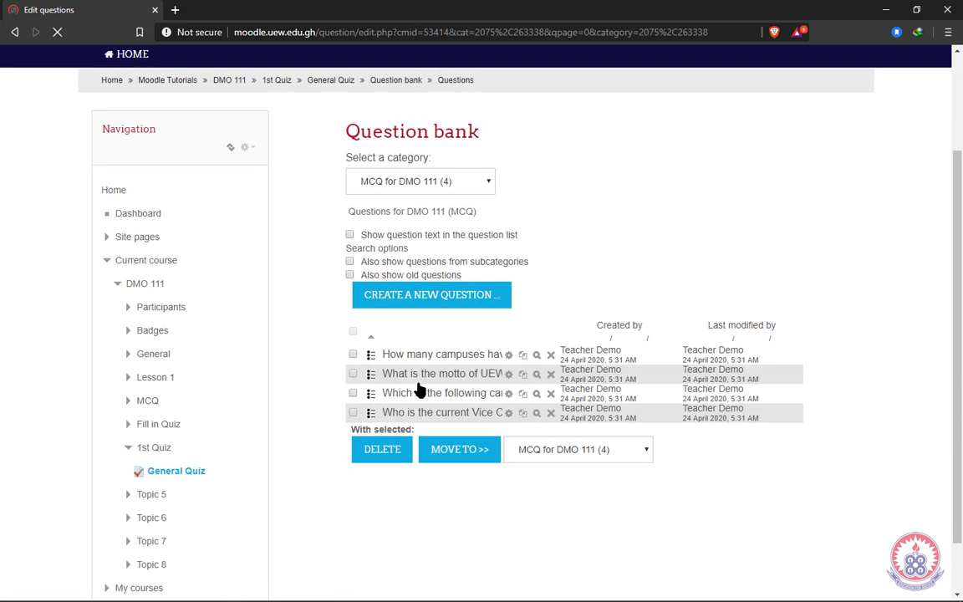